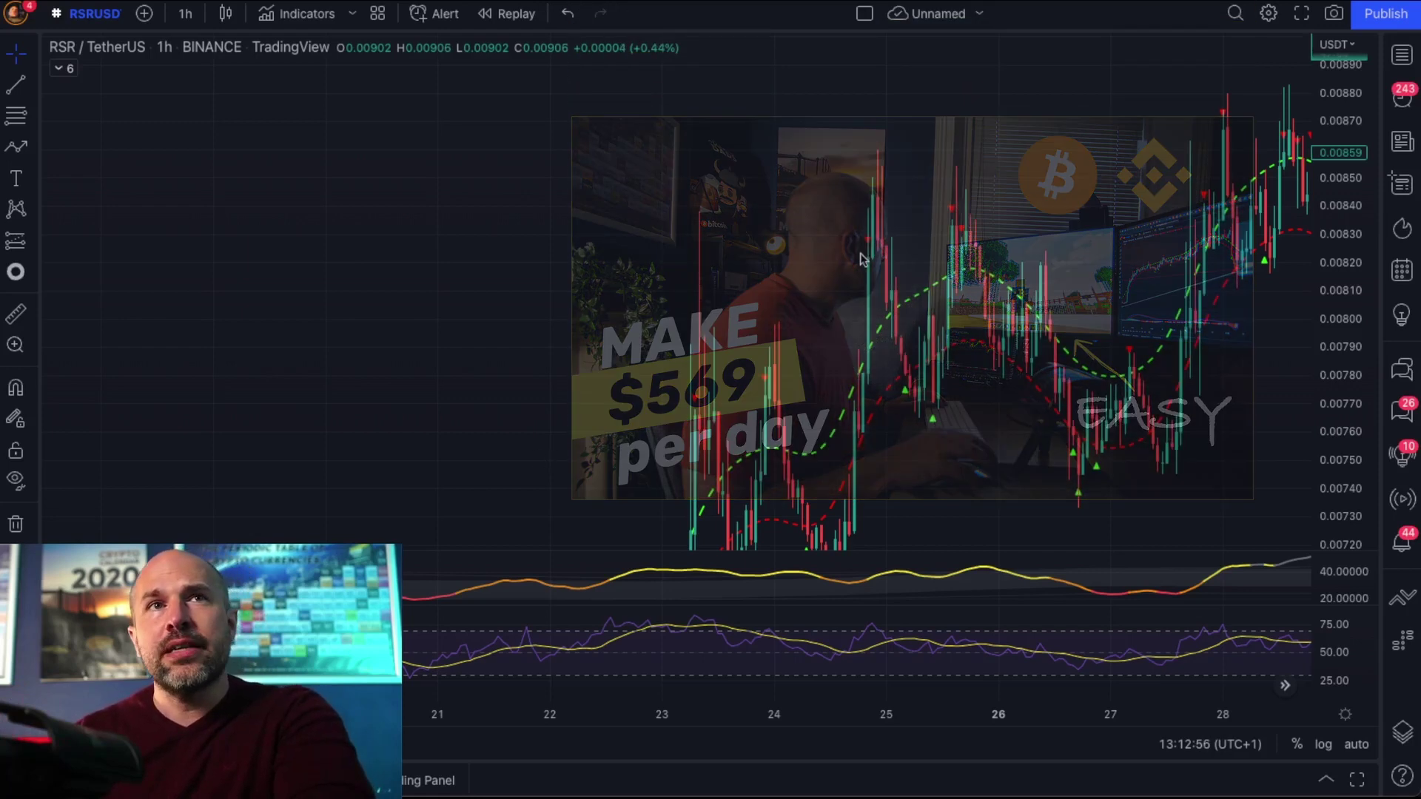
Step: Zoom out the RSR/TetherUS hourly chart and reset its price scale to auto
scroll(887, 285, "up", 1)
scroll(887, 285, "up", 2)
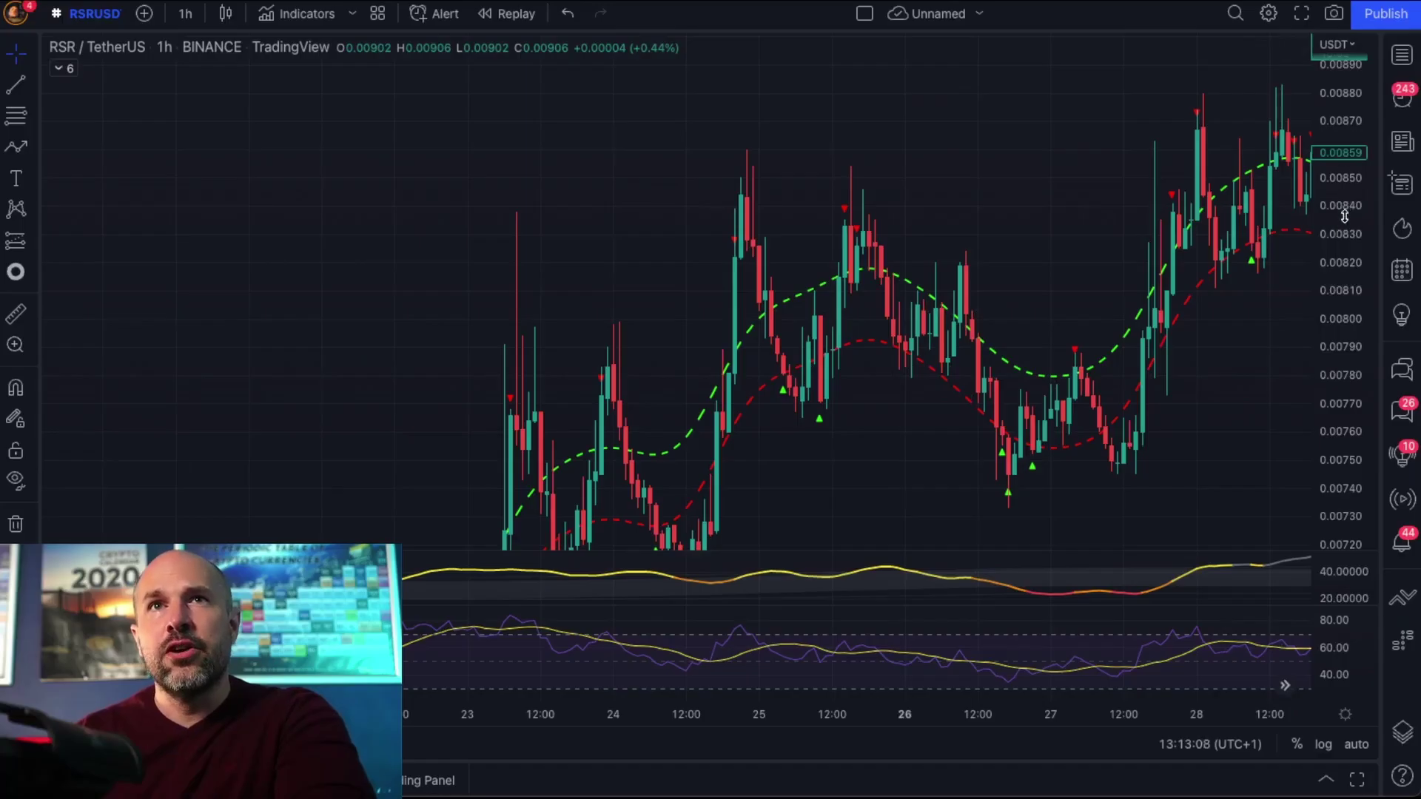
left_click_drag(1345, 215, 1324, 385)
scroll(997, 388, "down", 2)
scroll(998, 388, "down", 3)
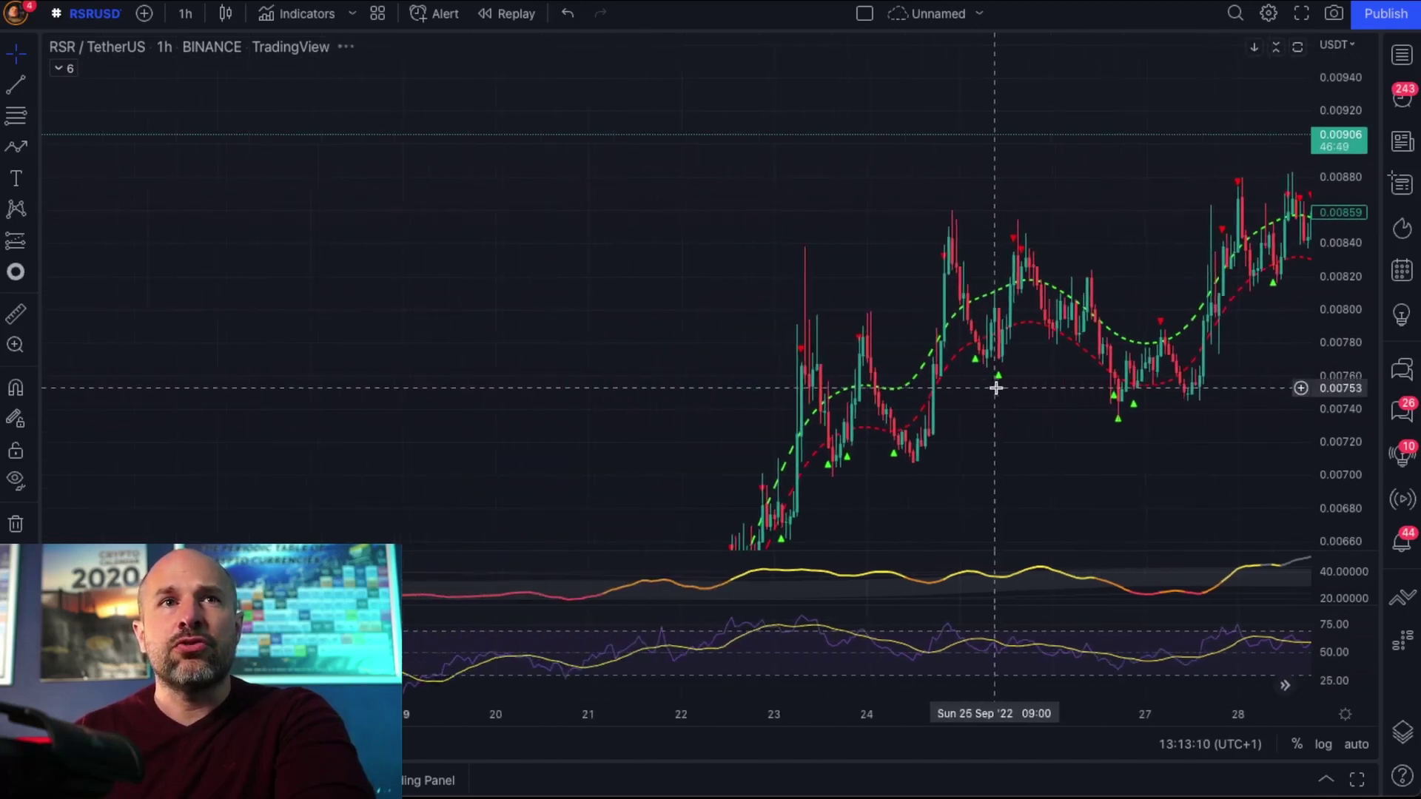
double_click(1333, 283)
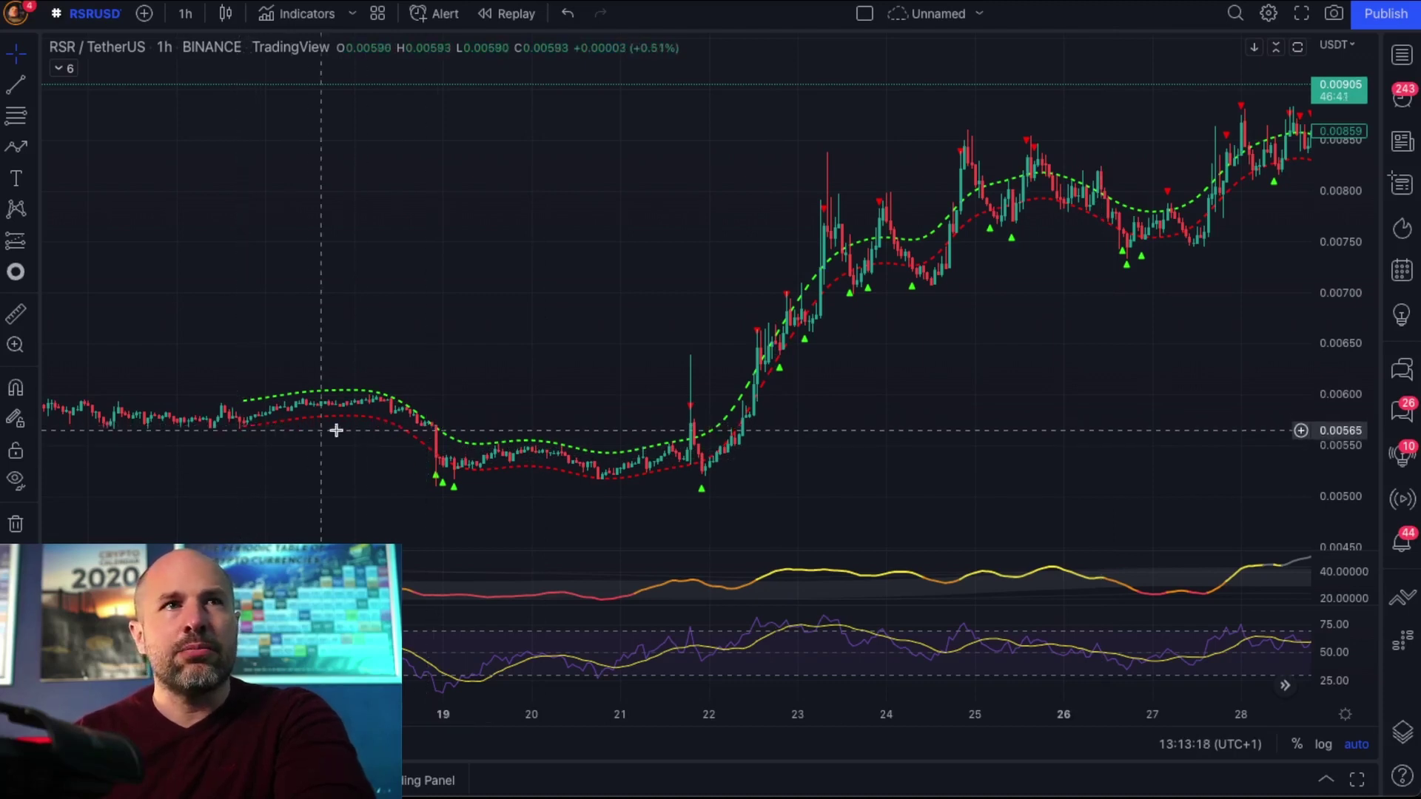
Step: Pan the chart toward early October and stretch the price scale vertically
scroll(894, 431, "up", 2)
scroll(925, 416, "right", 3)
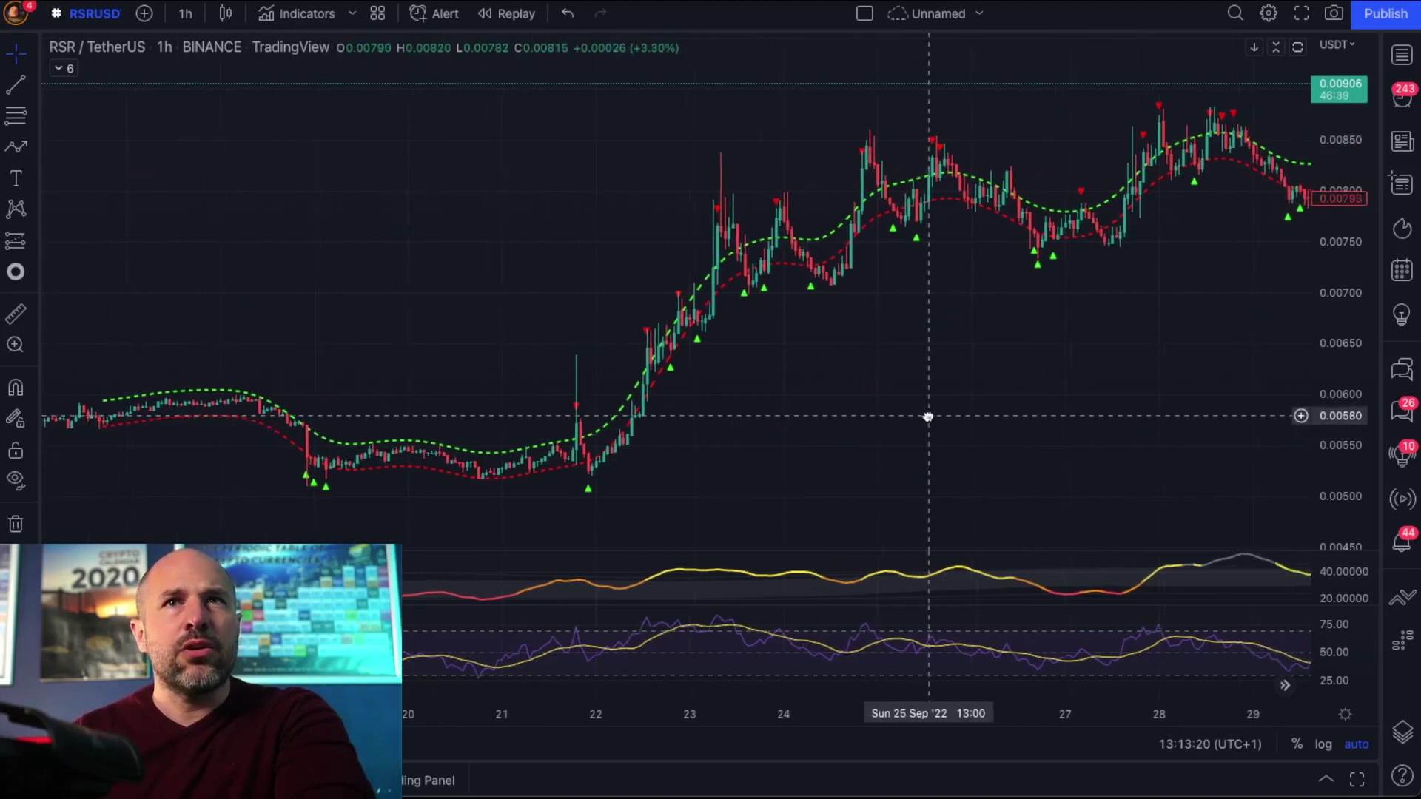
scroll(925, 415, "right", 2)
scroll(925, 415, "down", 2)
scroll(925, 415, "right", 4)
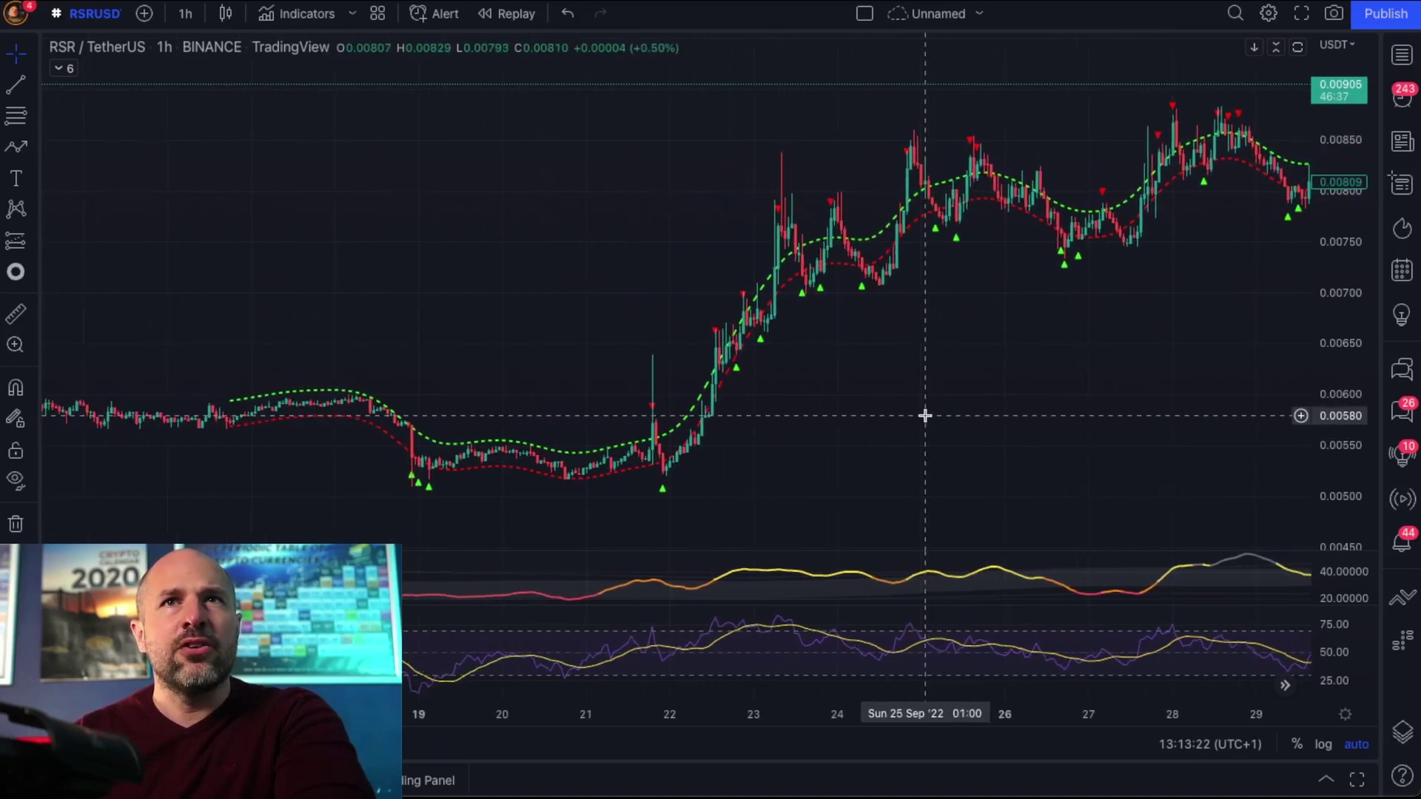
left_click_drag(838, 415, 745, 416)
scroll(881, 415, "right", 3)
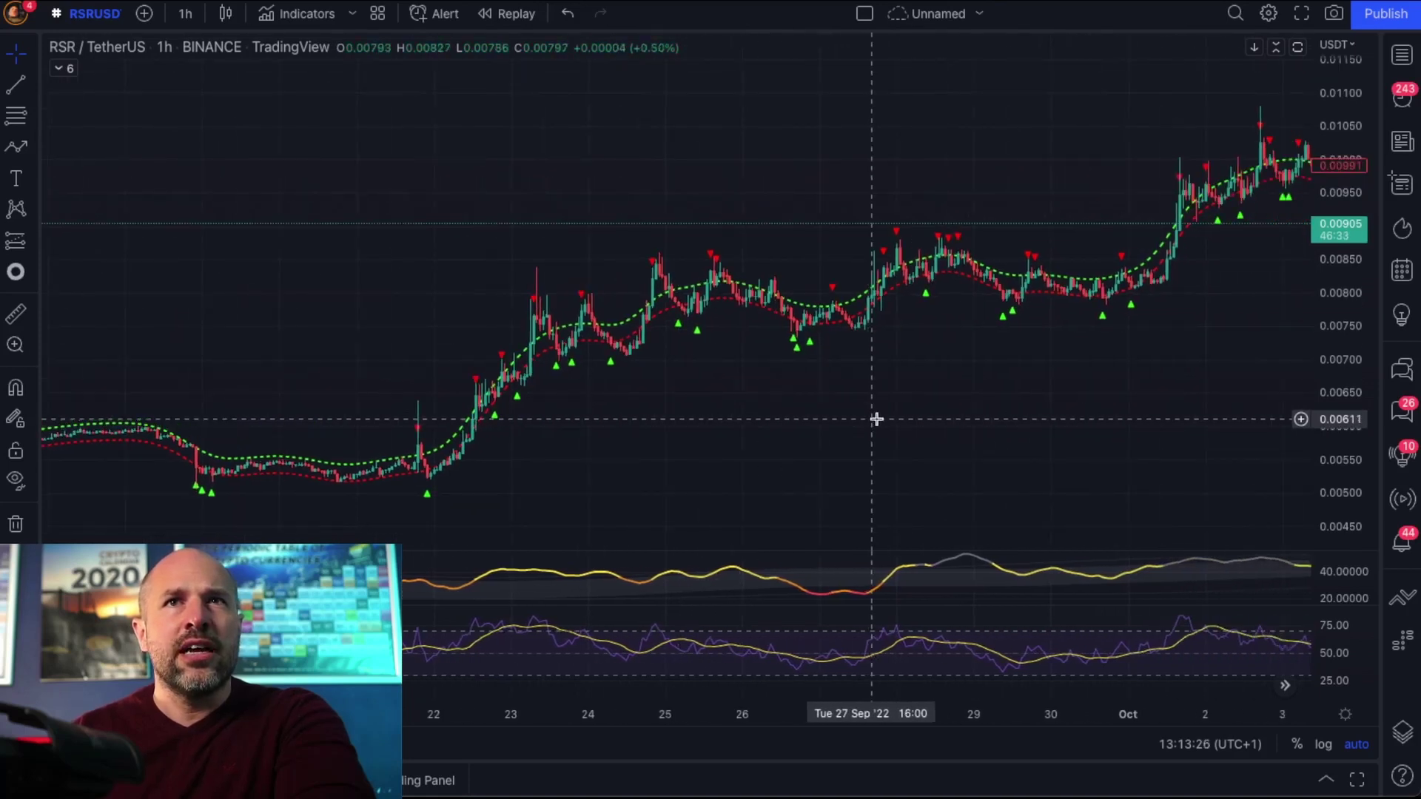
scroll(921, 418, "up", 5)
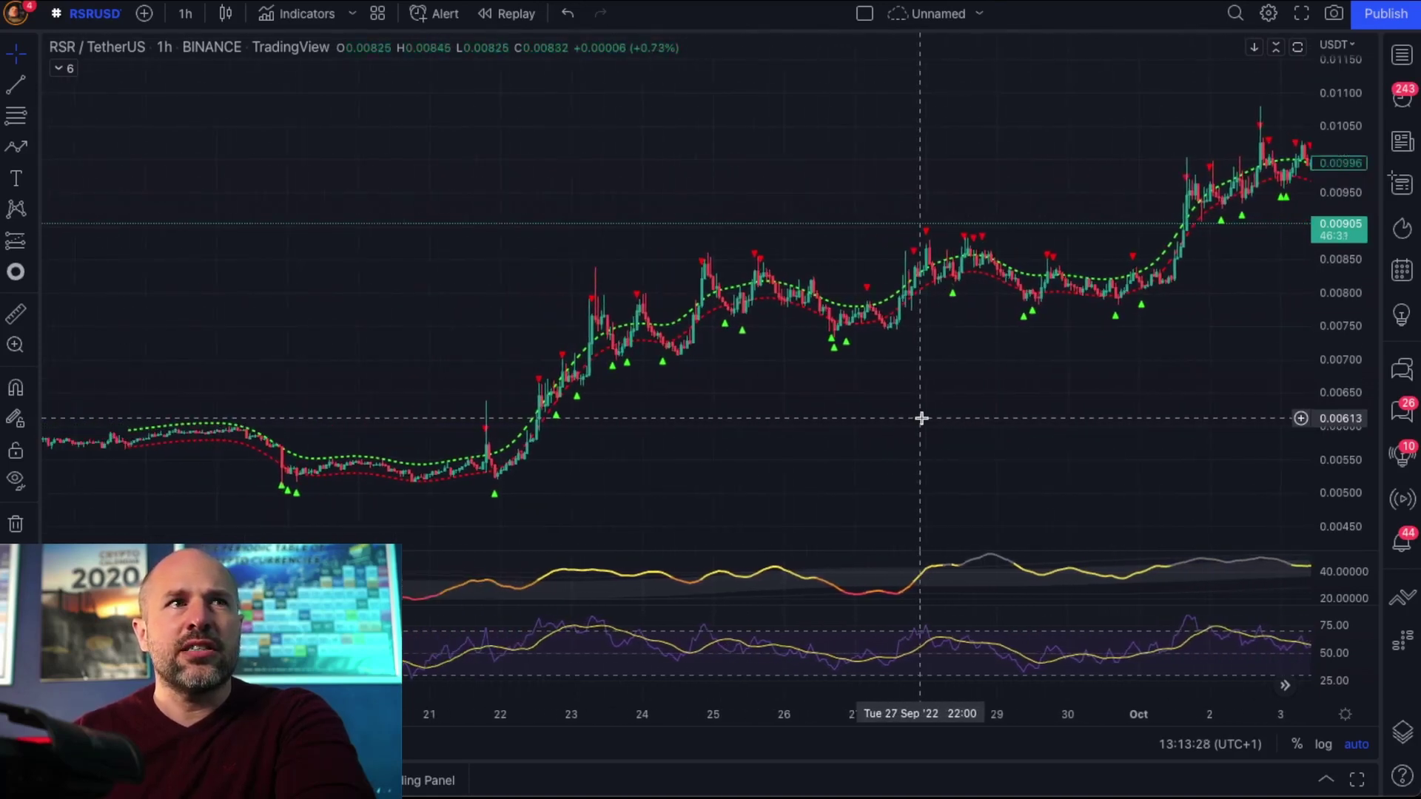
left_click_drag(908, 422, 878, 409)
scroll(878, 419, "down", 3)
scroll(813, 410, "down", 2)
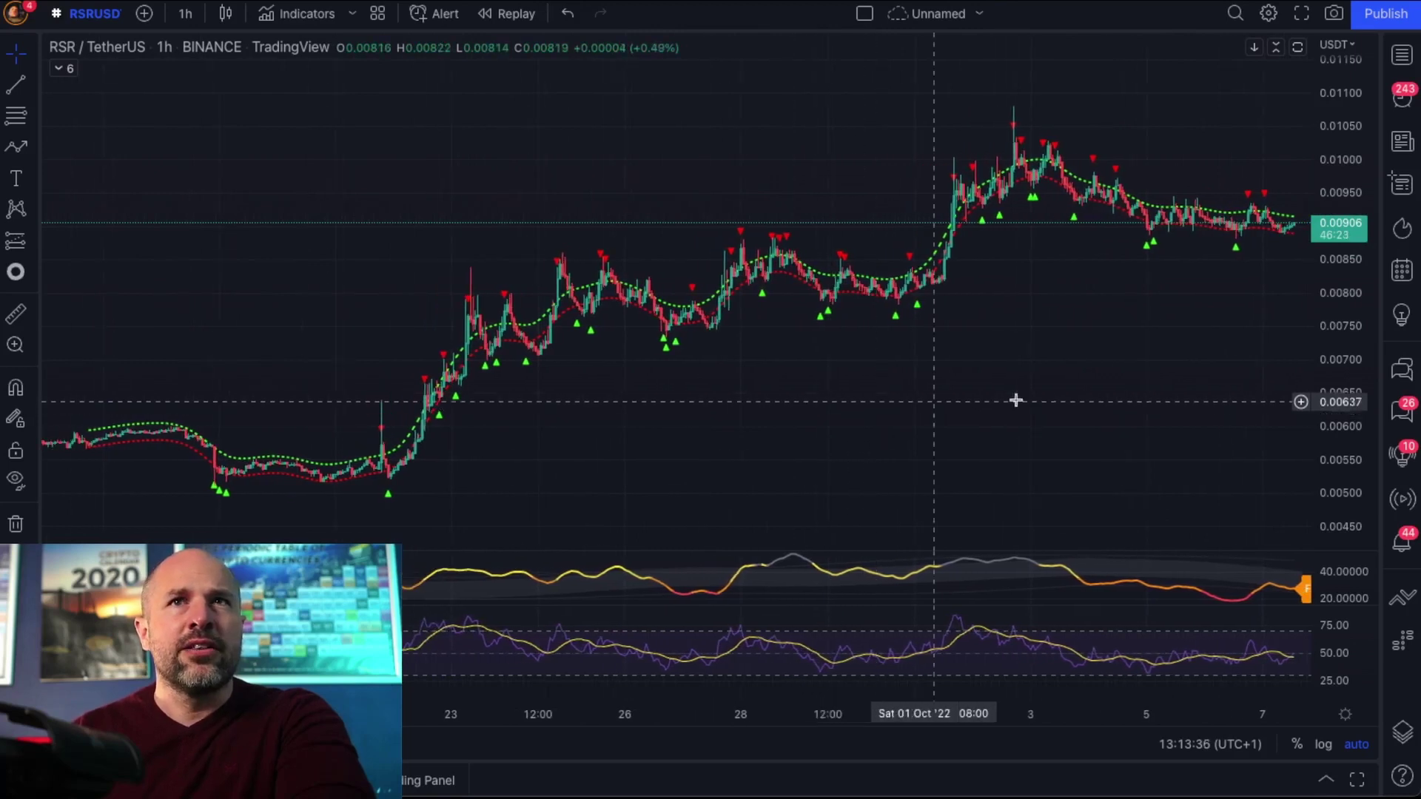
left_click_drag(1347, 402, 1335, 381)
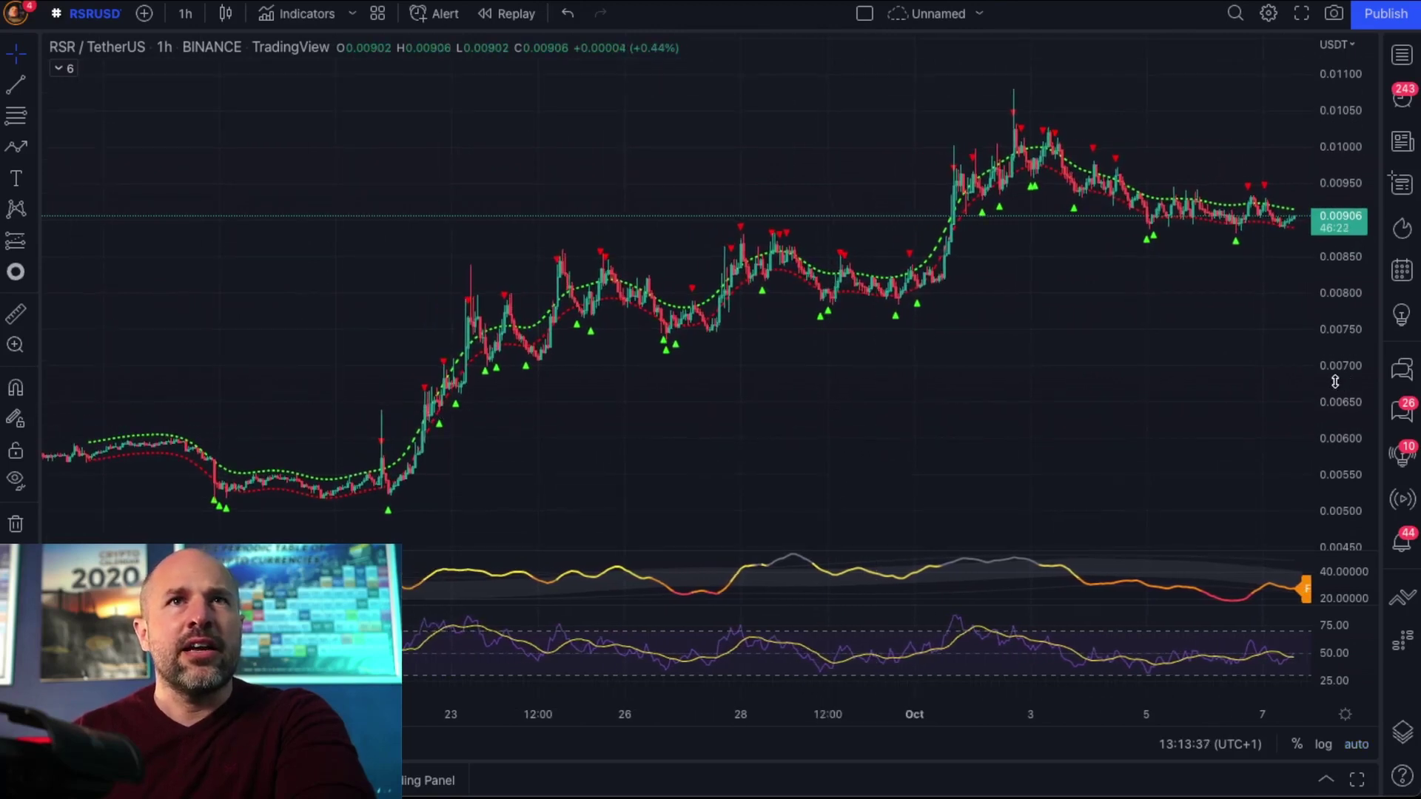
Step: Pick the Path drawing tool and trace the first signals from the September low
left_click(20, 153)
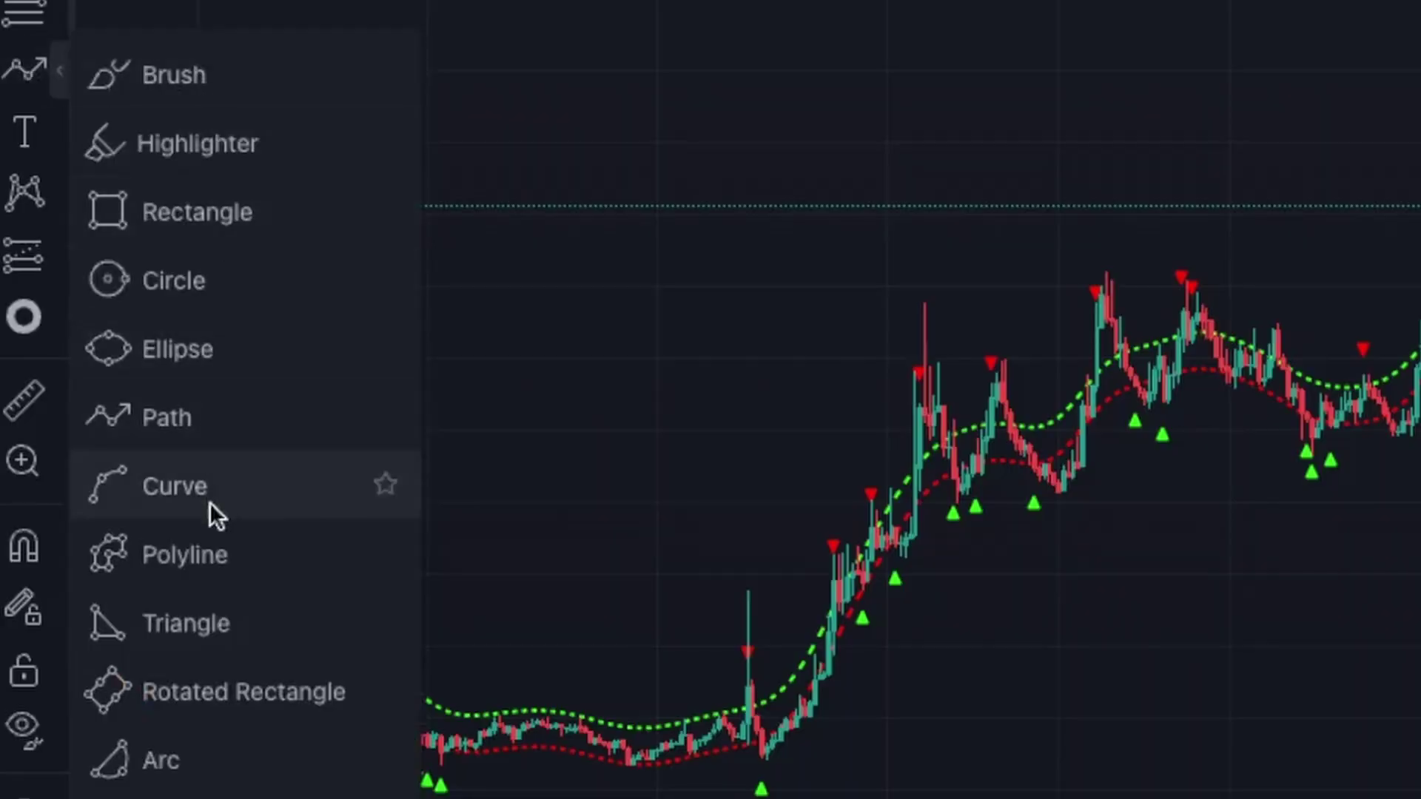
left_click(166, 416)
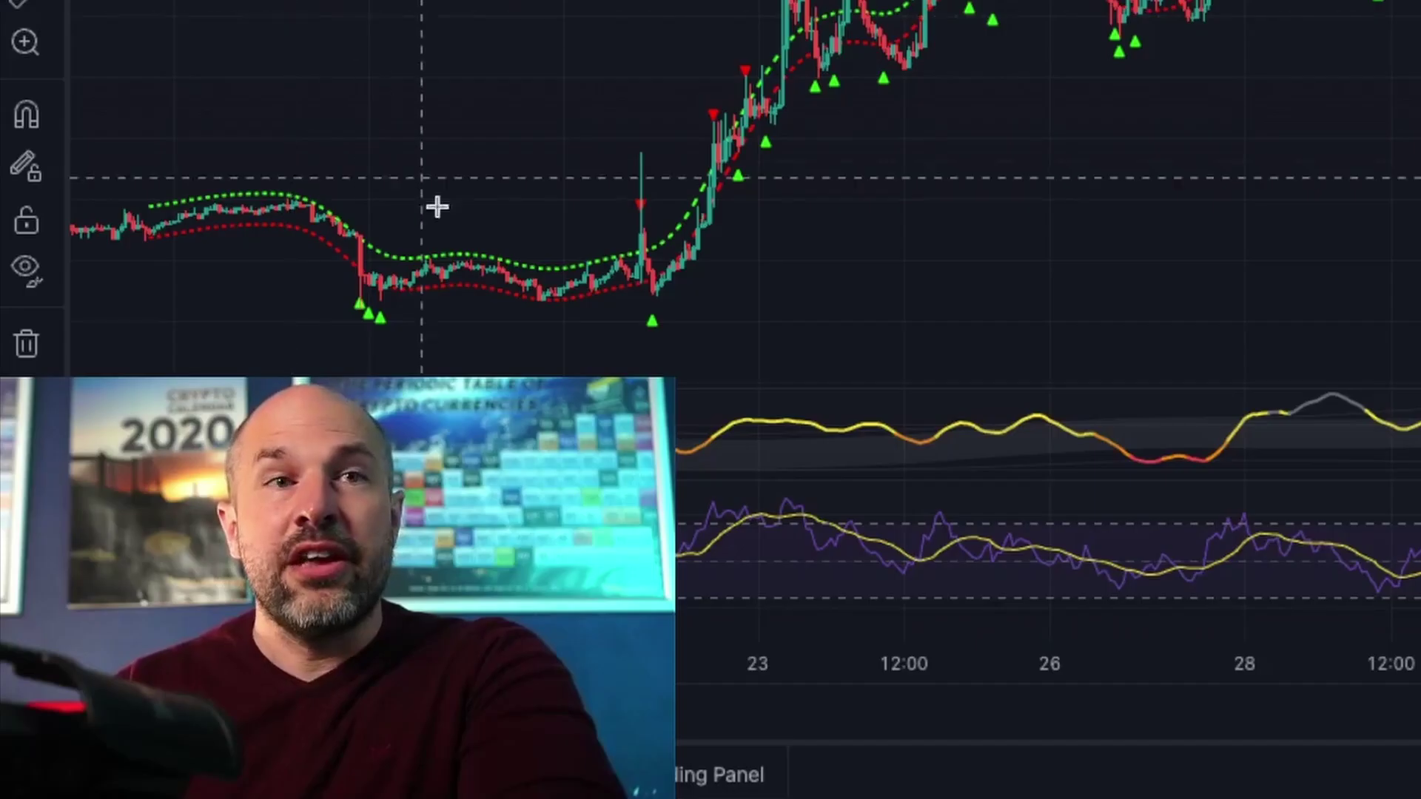
left_click(368, 298)
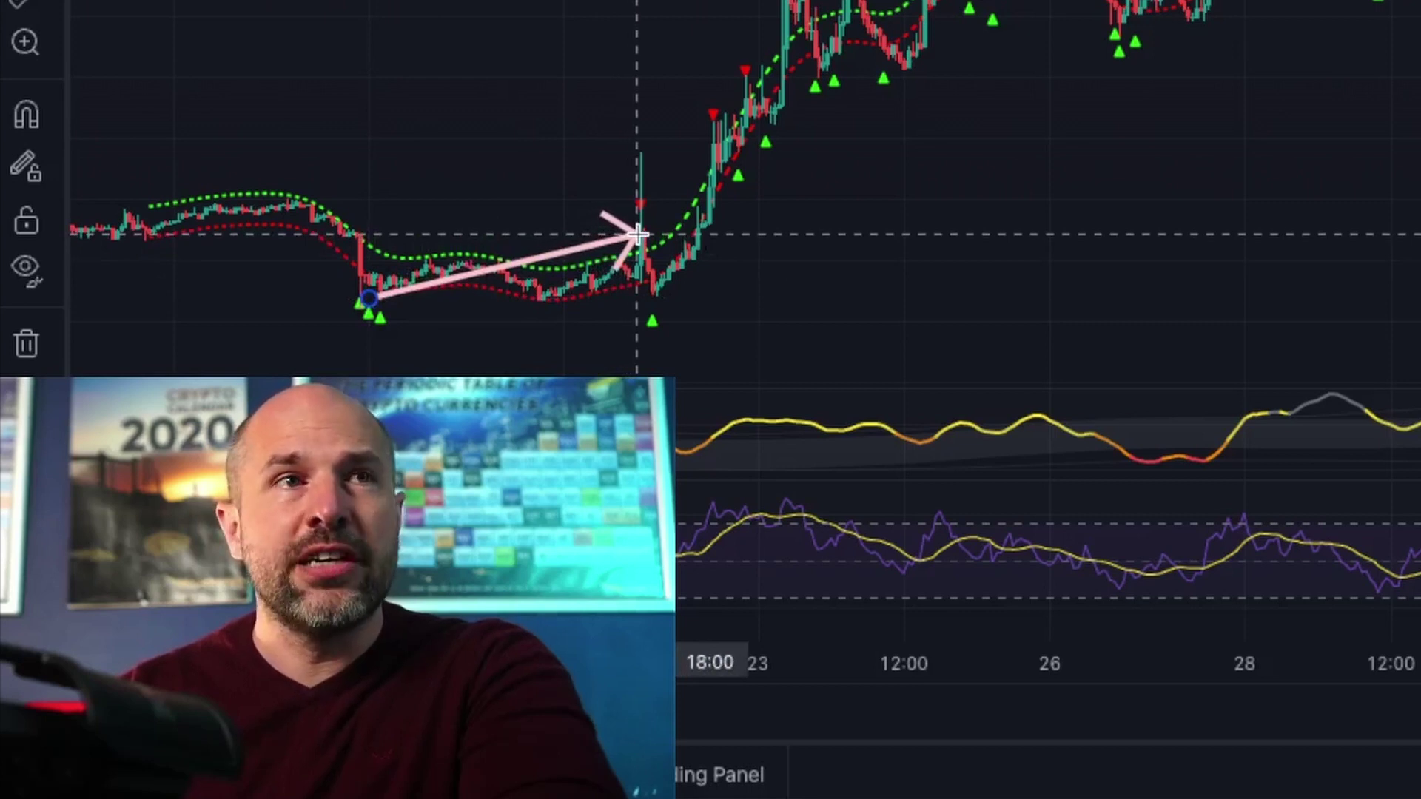
left_click(637, 235)
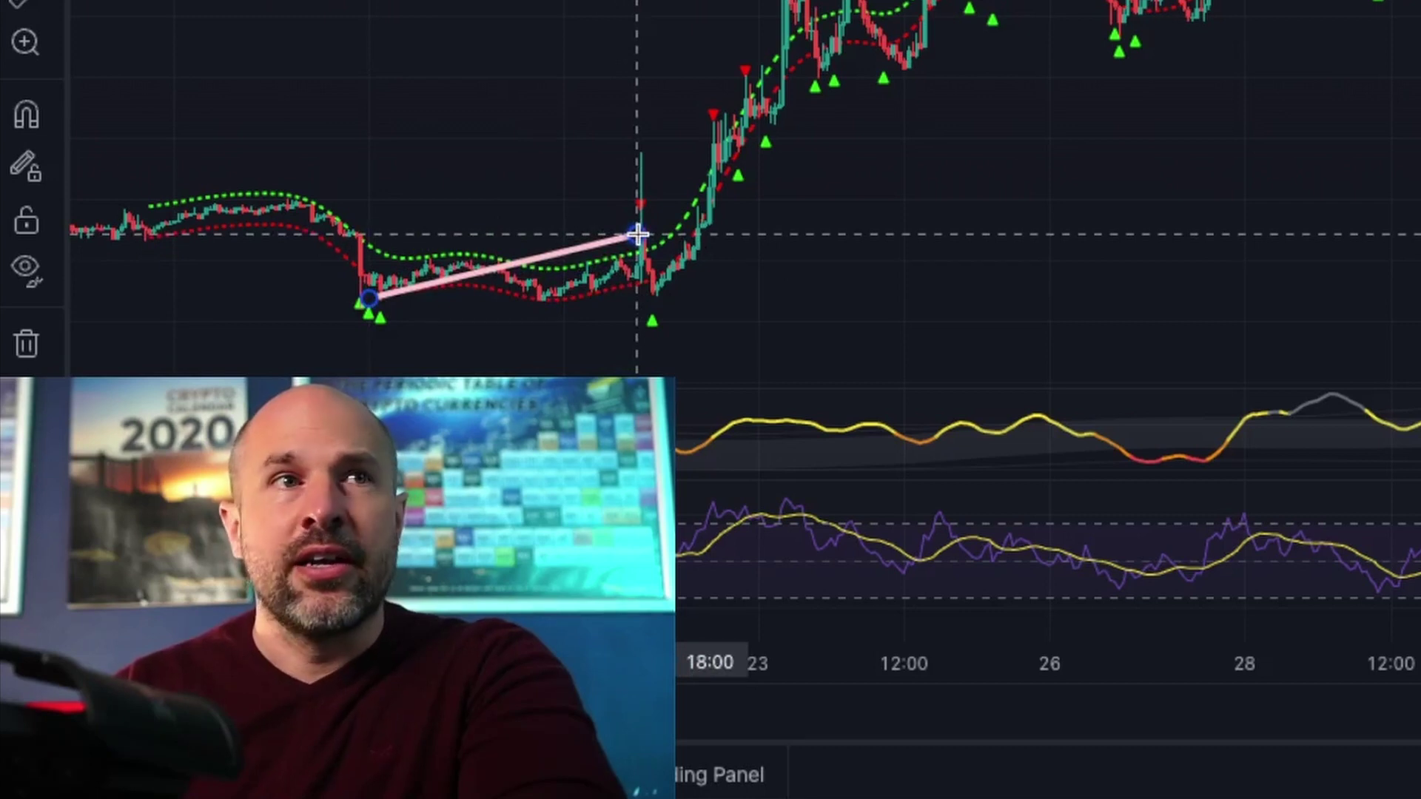
left_click(648, 298)
left_click(713, 136)
left_click(739, 175)
left_click(745, 85)
left_click(766, 132)
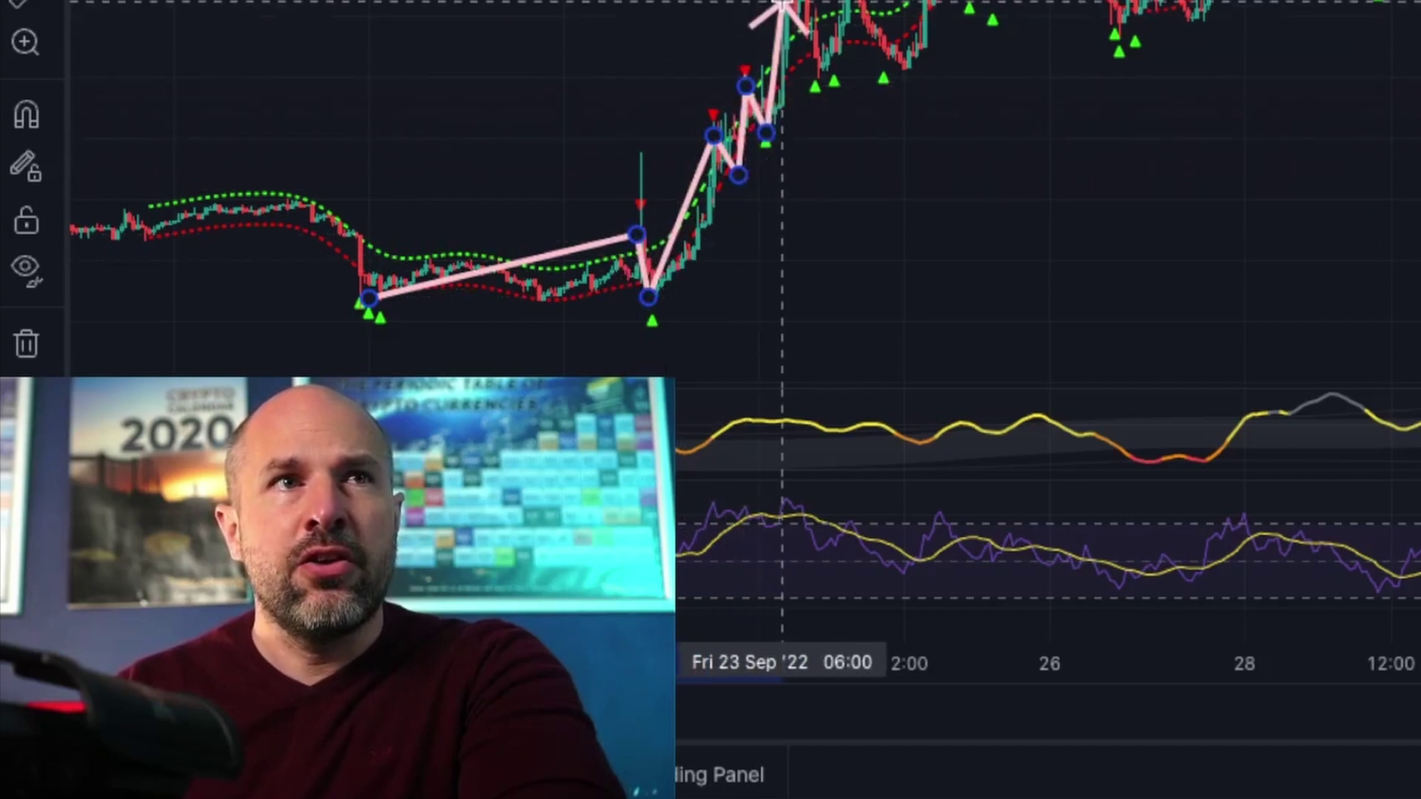
left_click(814, 80)
left_click(858, 0)
left_click(887, 68)
Step: Continue the path through the alternating buy and sell signals to the early-October low
left_click(563, 265)
left_click(584, 325)
left_click(610, 262)
left_click(670, 334)
left_click(690, 295)
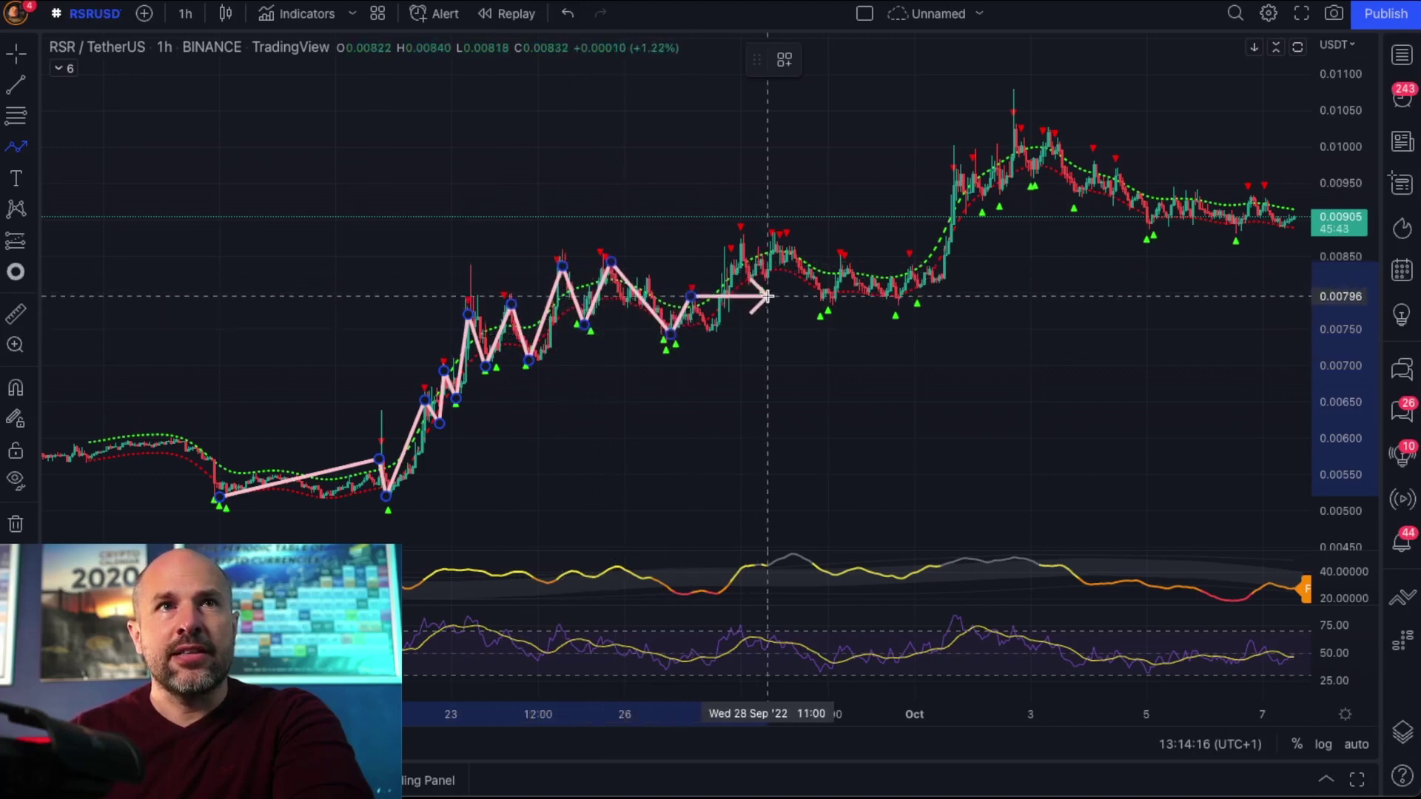
left_click(766, 284)
left_click(775, 241)
left_click(825, 312)
left_click(845, 264)
left_click(894, 303)
left_click(914, 257)
left_click(924, 294)
Step: Extend the path over the October breakout and peak, finishing at the most recent bars
left_click(958, 180)
left_click(981, 211)
left_click(1010, 123)
left_click(1033, 182)
left_click(1043, 142)
left_click(1074, 200)
left_click(1094, 165)
left_click(1150, 233)
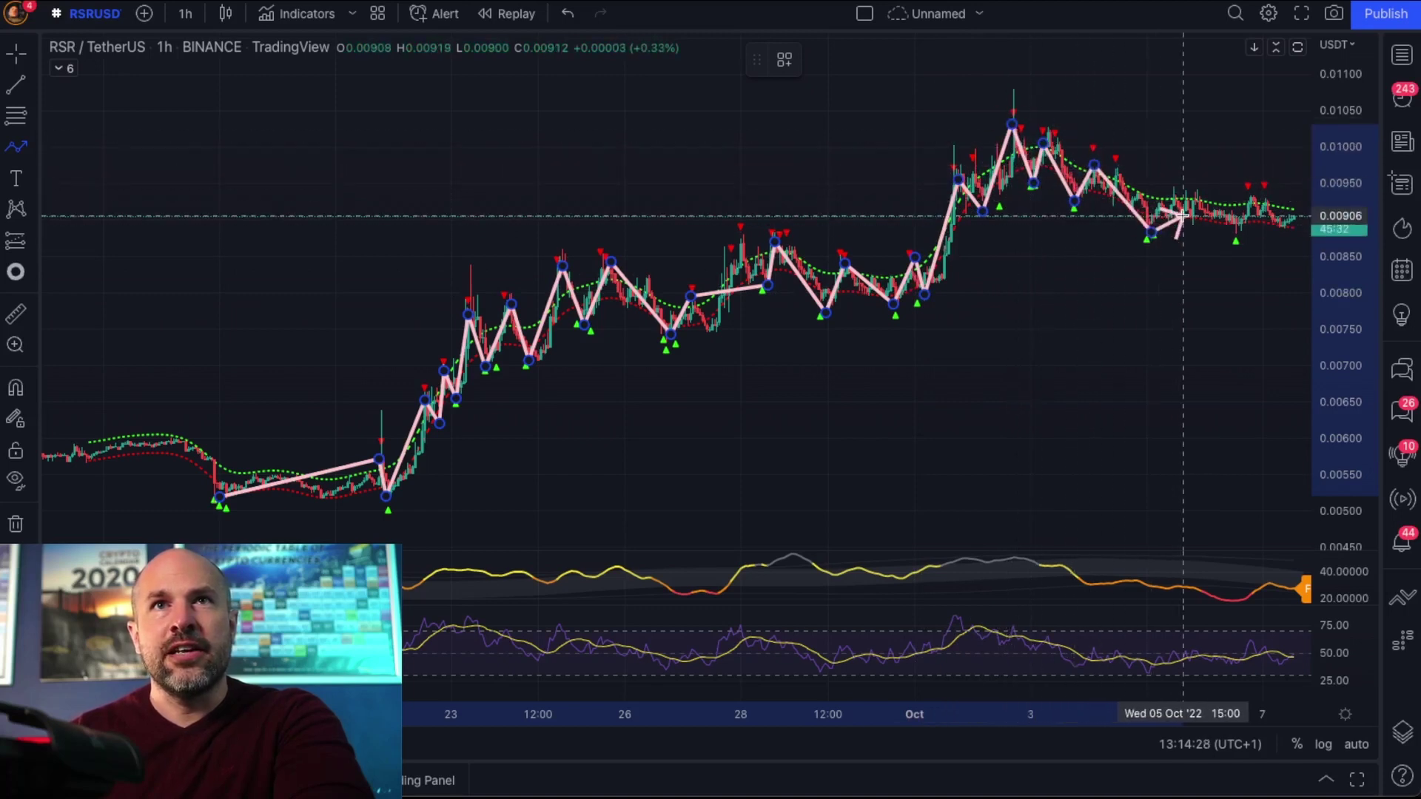
double_click(1249, 204)
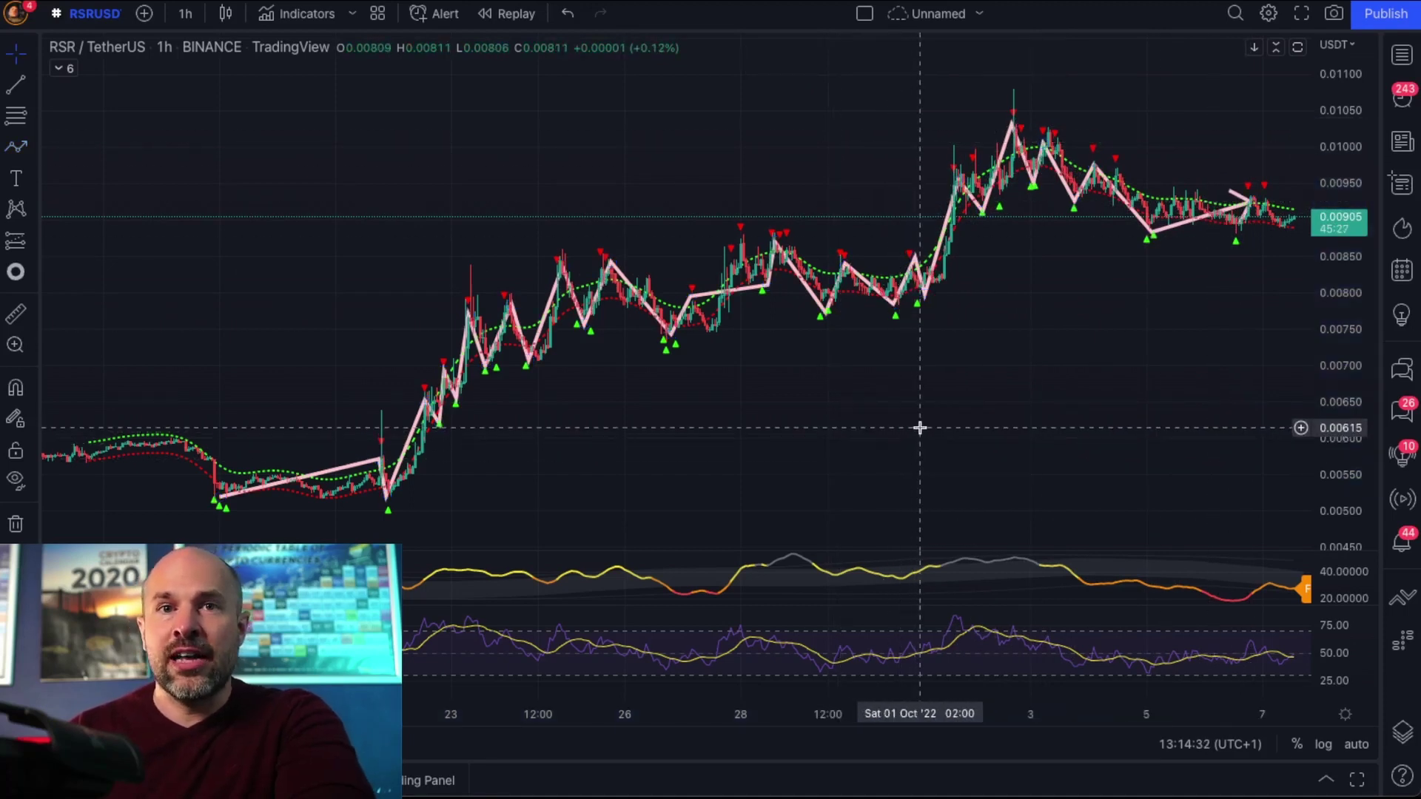
Step: Step the chart through watchlist coins BTC, ETH, BNB and LINK, then on to SOL and AVAX
left_click(1402, 55)
scroll(1272, 222, "up", 10)
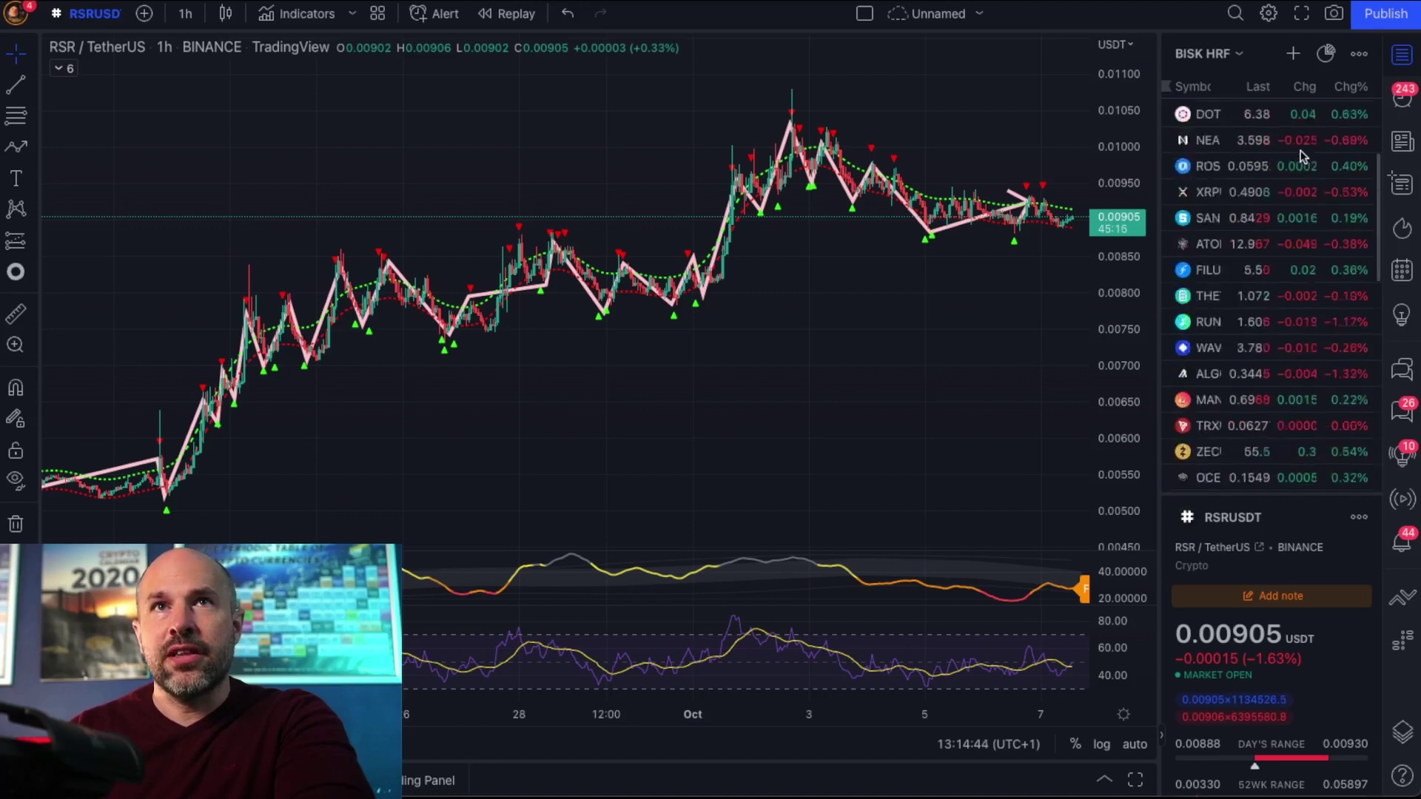
left_click(1267, 120)
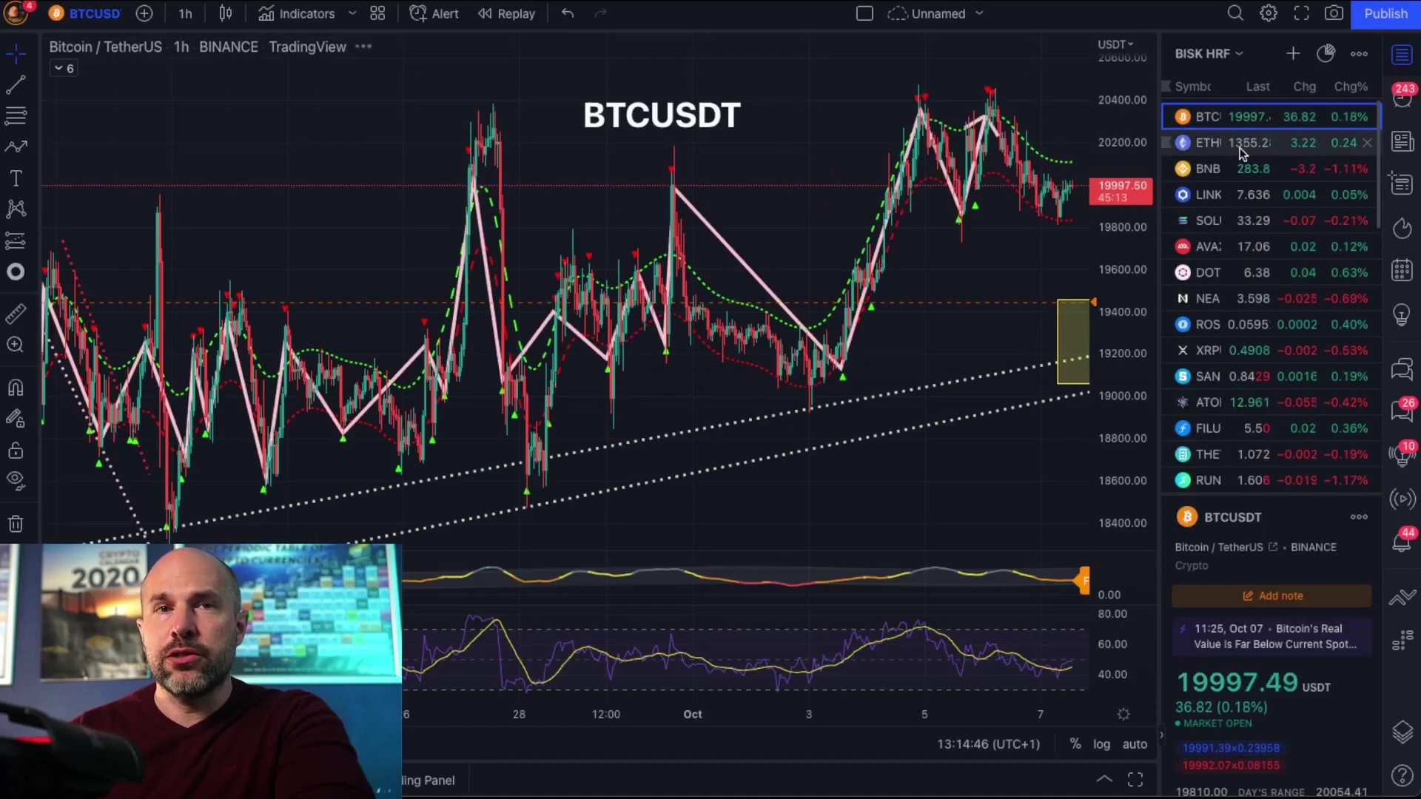
left_click(1242, 151)
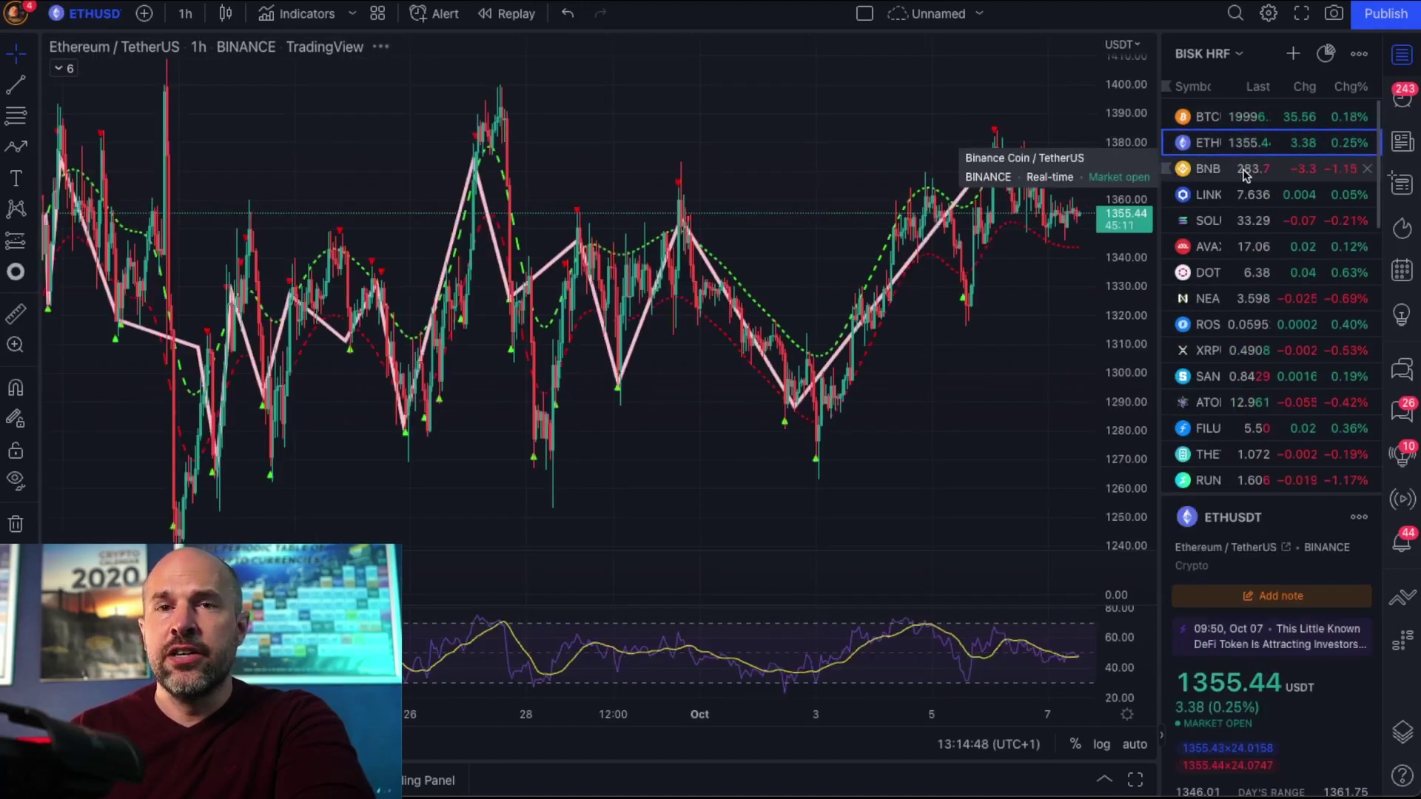
left_click(1245, 171)
left_click(1245, 194)
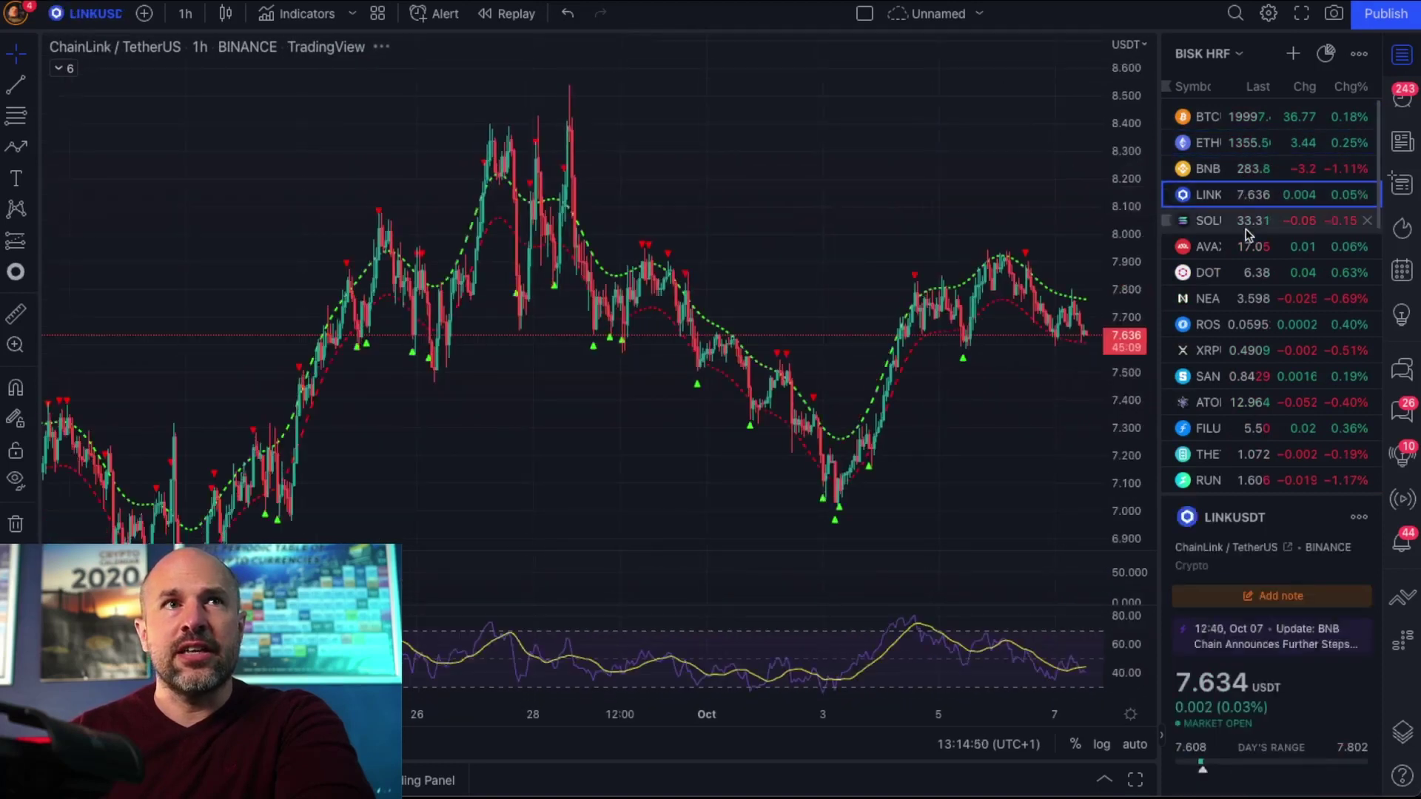
key("Down")
key("Down")
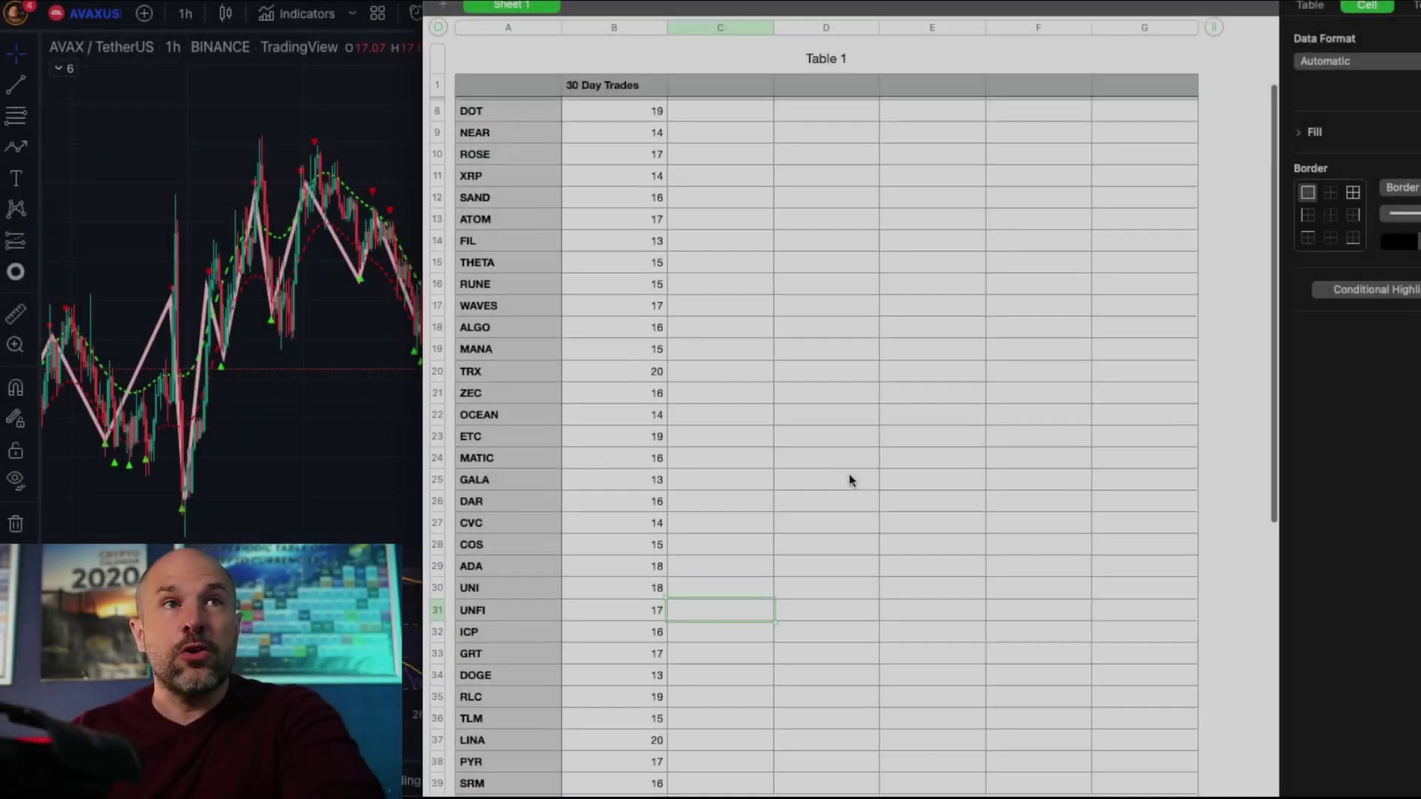
Step: Enter 16 in cell B44 as RSR's 30 Day Trades count
scroll(847, 475, "down", 10)
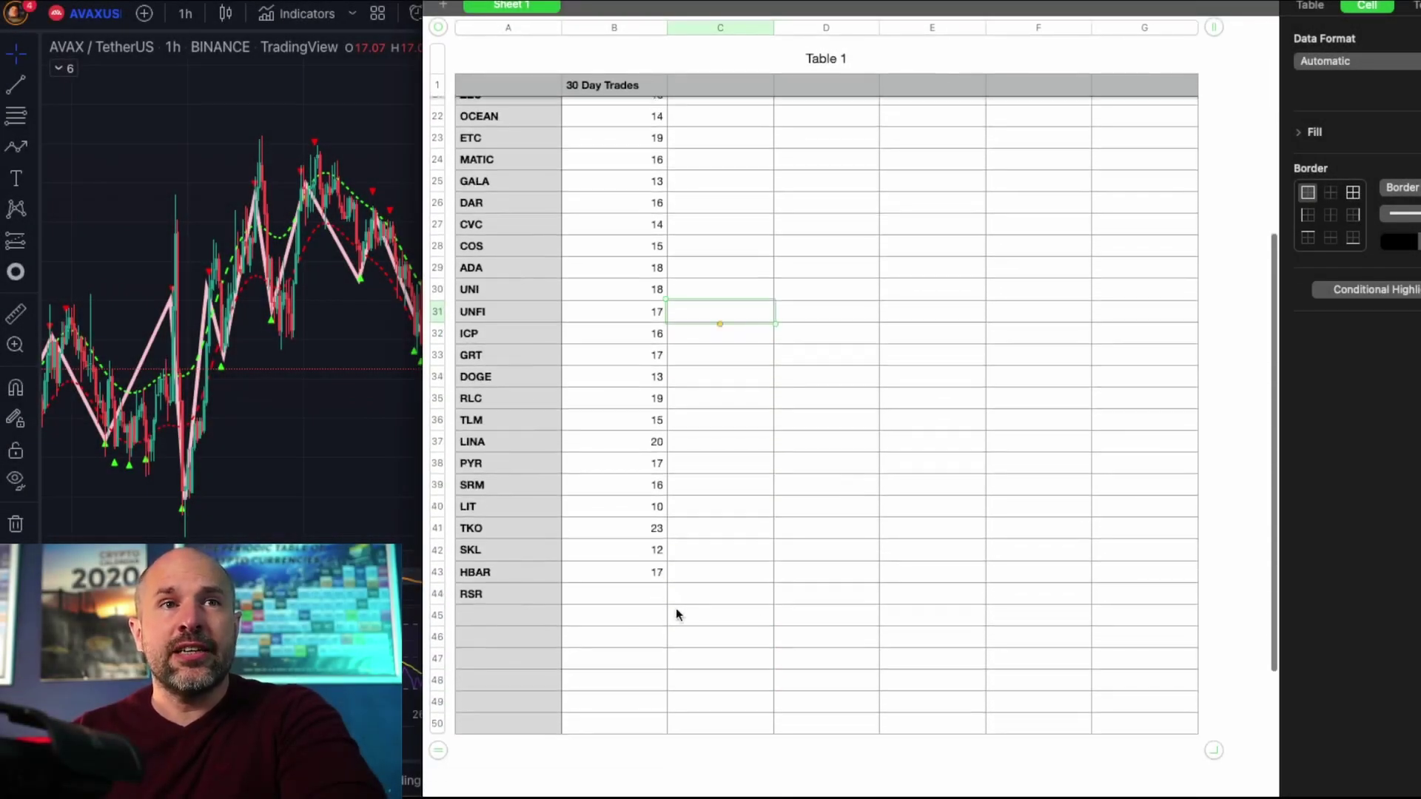
left_click(650, 594)
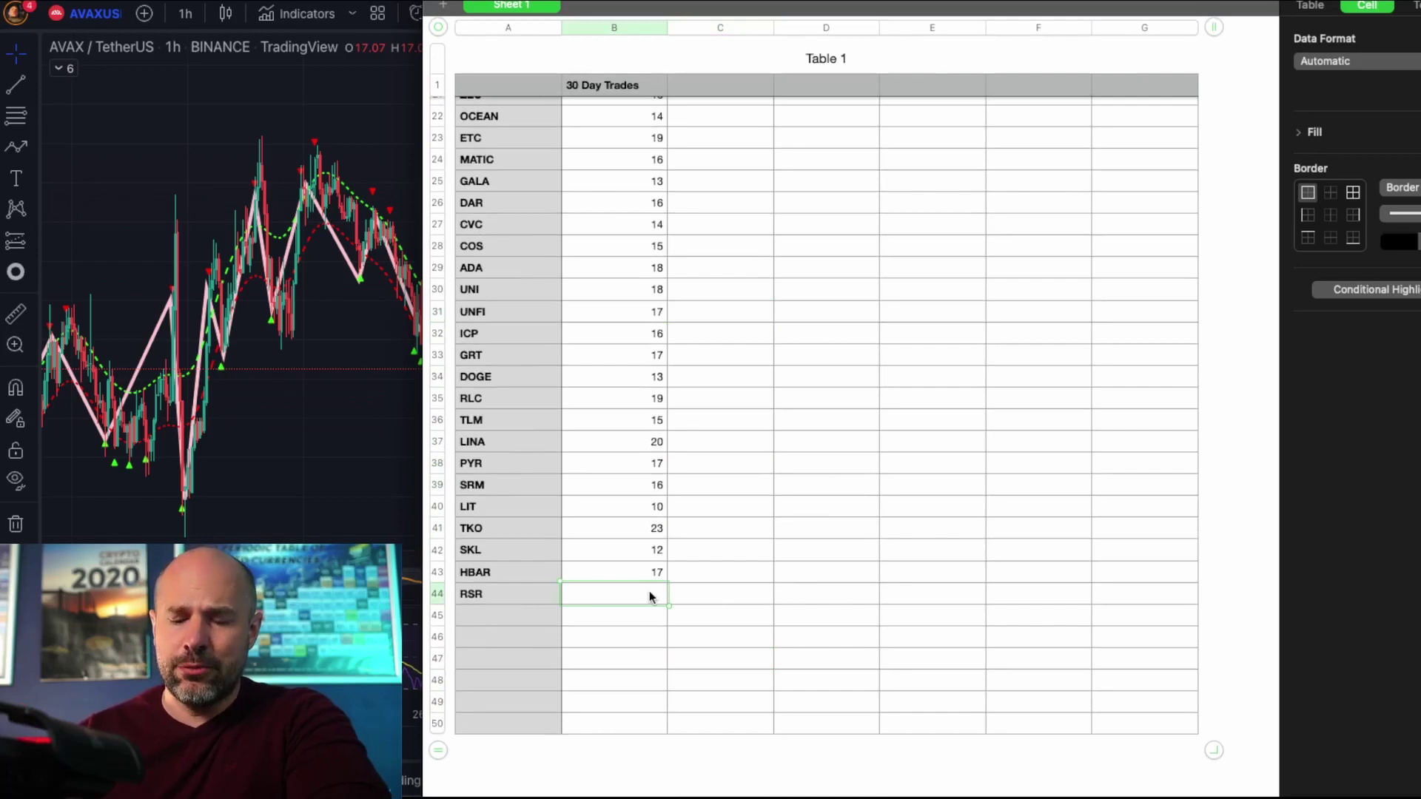
type("16")
key("Return")
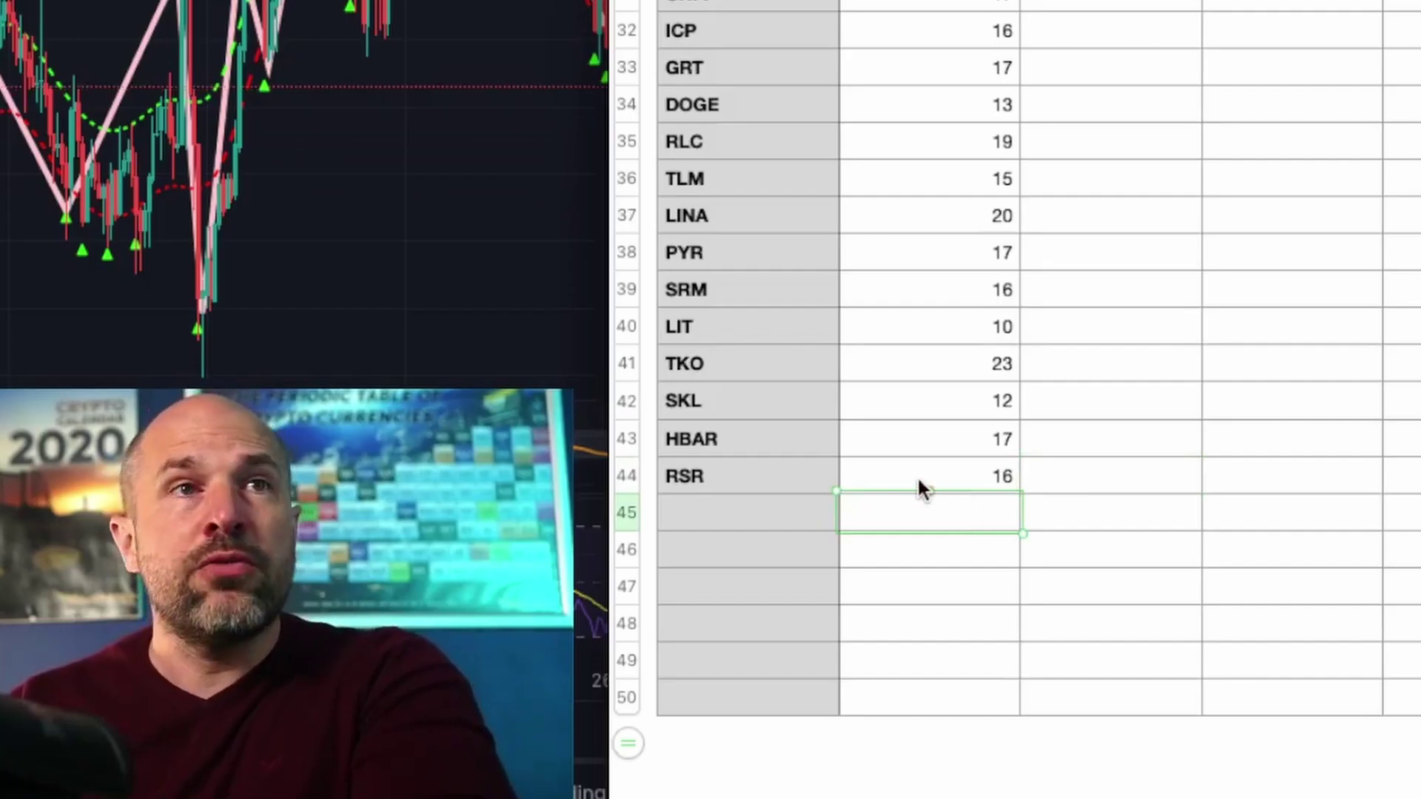
scroll(920, 477, "up", 6)
scroll(921, 478, "up", 2)
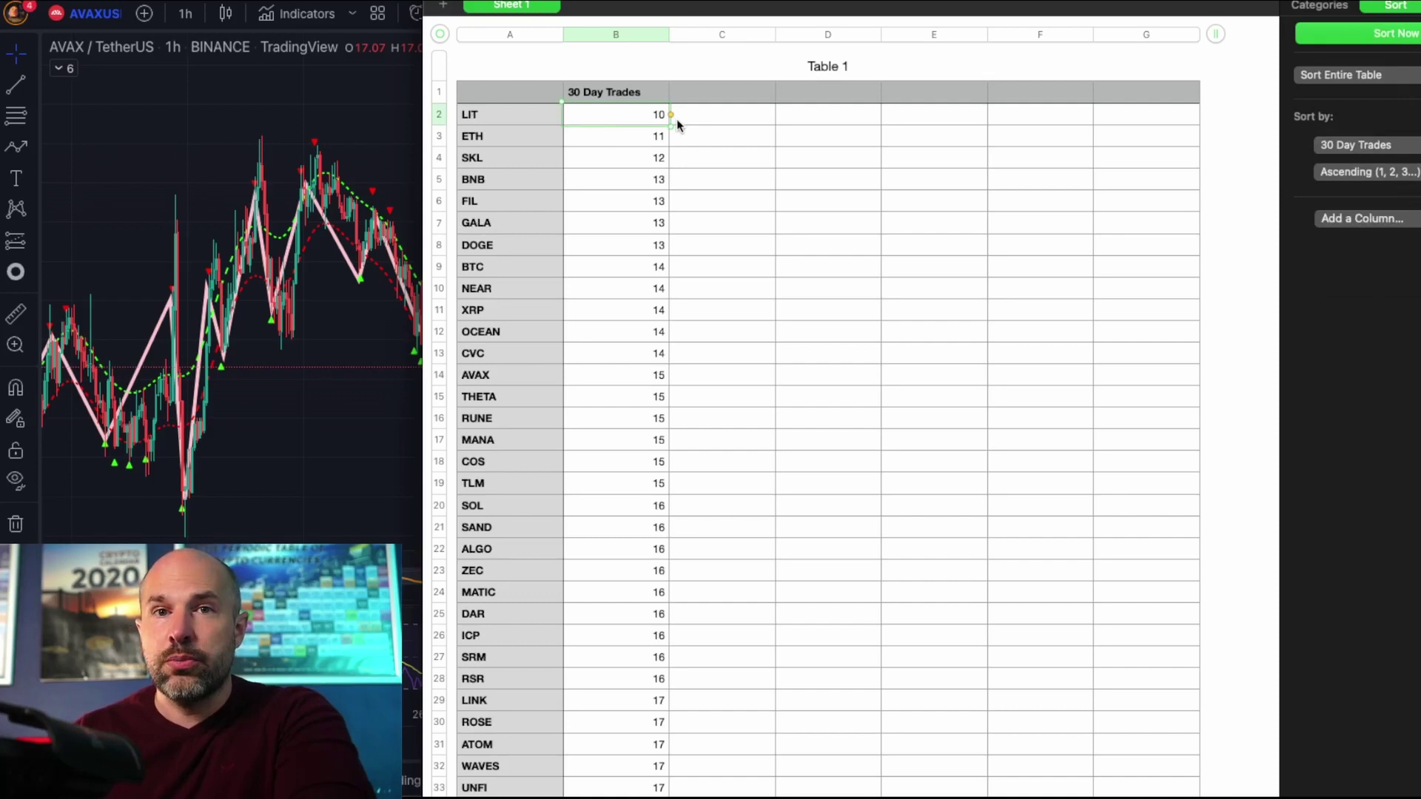
left_click_drag(512, 111, 514, 178)
left_click_drag(311, 317, 312, 532)
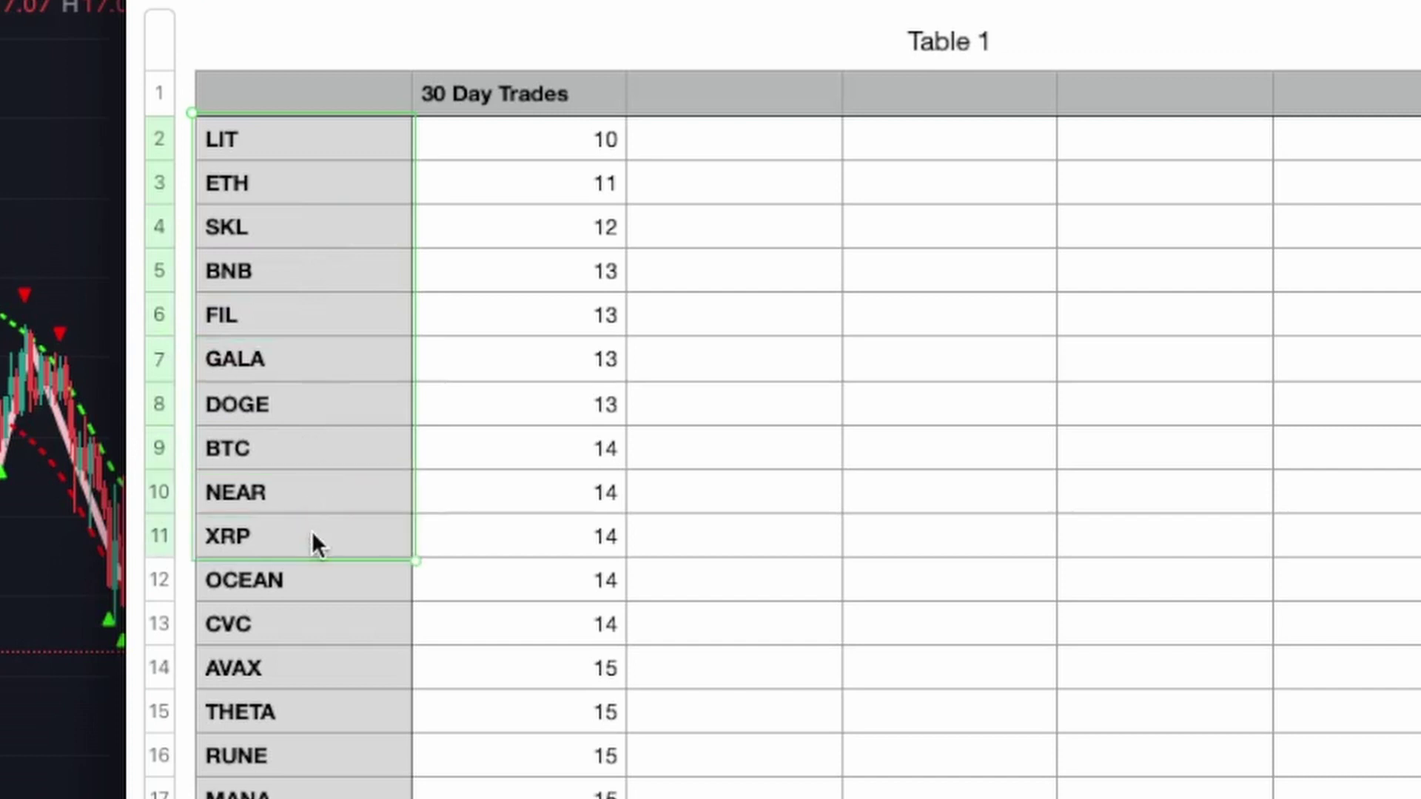
left_click_drag(518, 532, 555, 239)
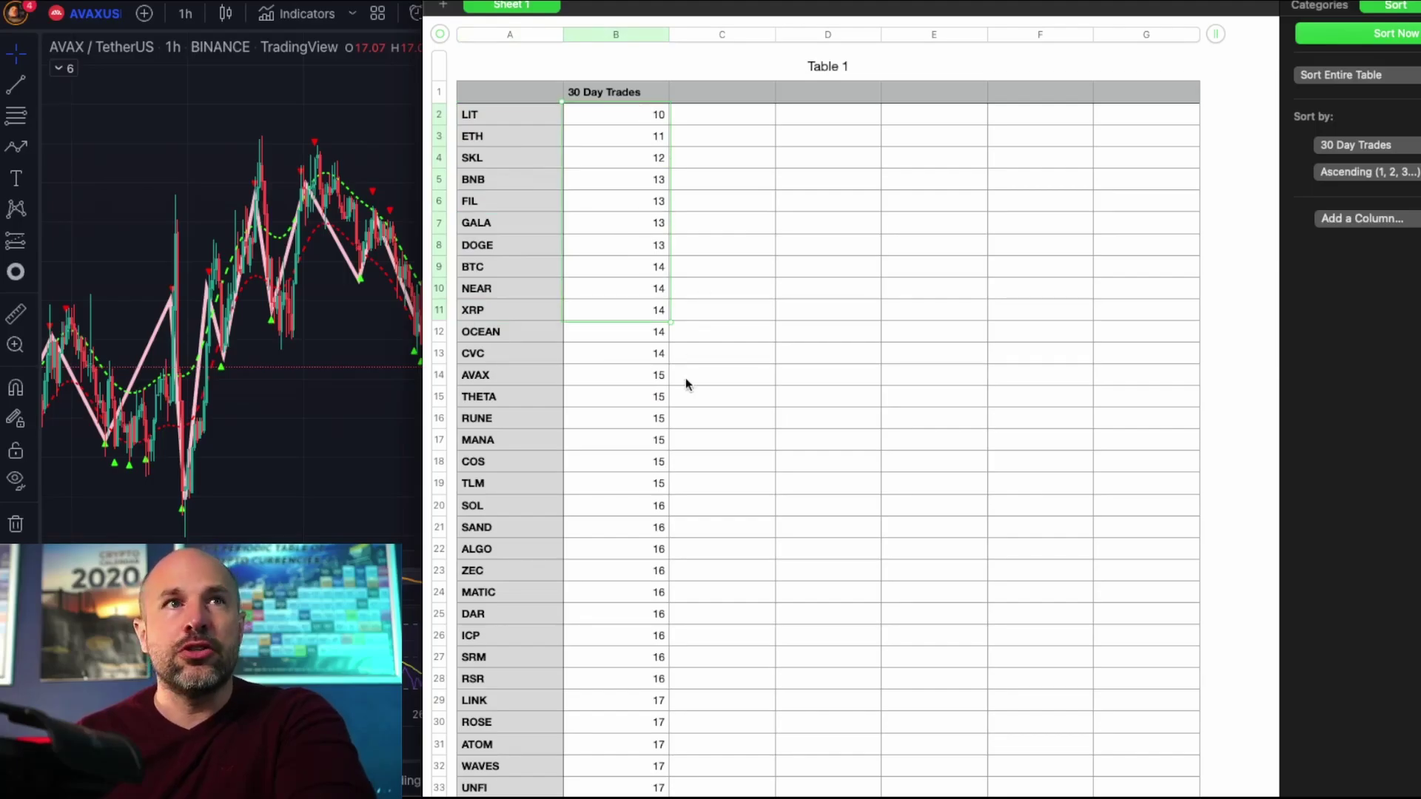
scroll(694, 385, "down", 3)
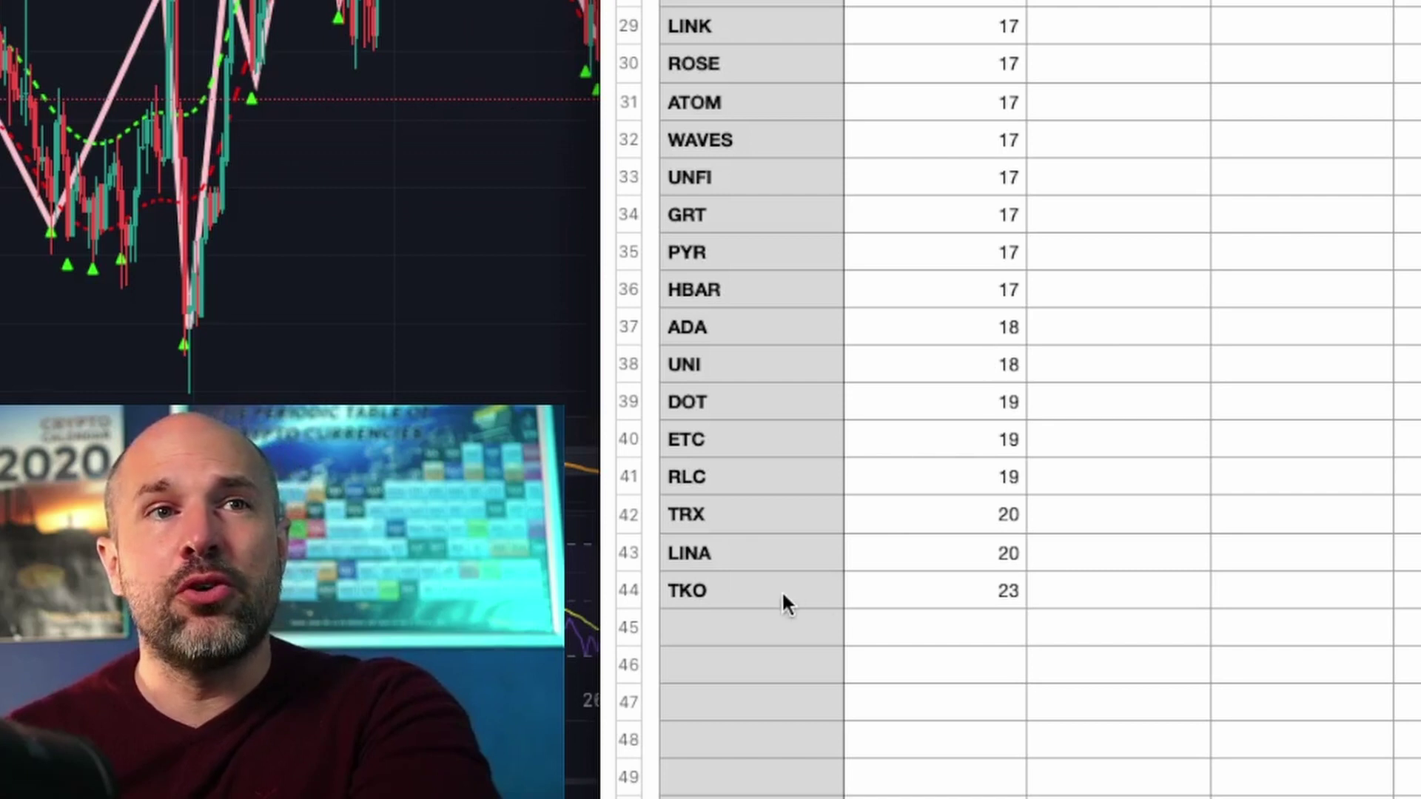
left_click_drag(790, 584, 924, 151)
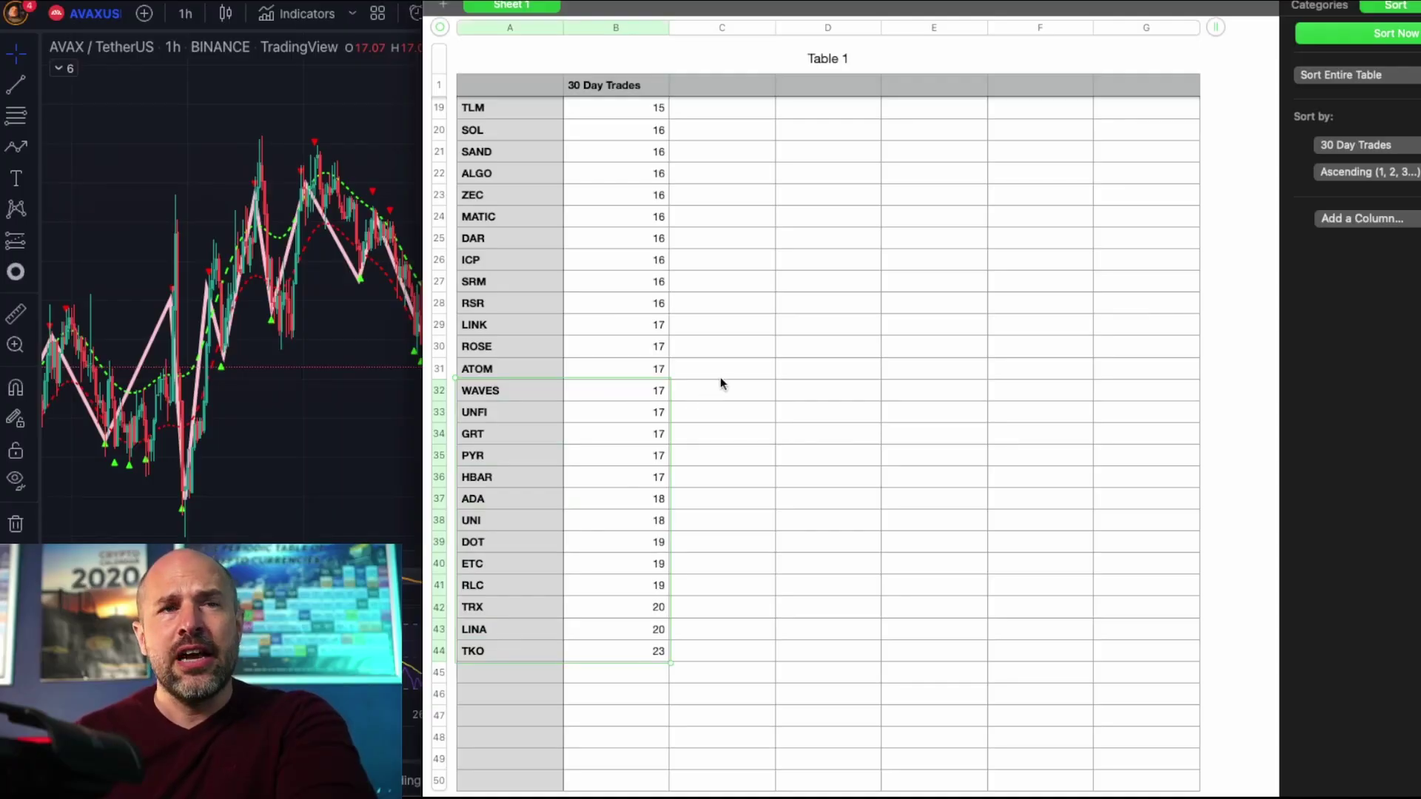
left_click_drag(625, 499, 624, 650)
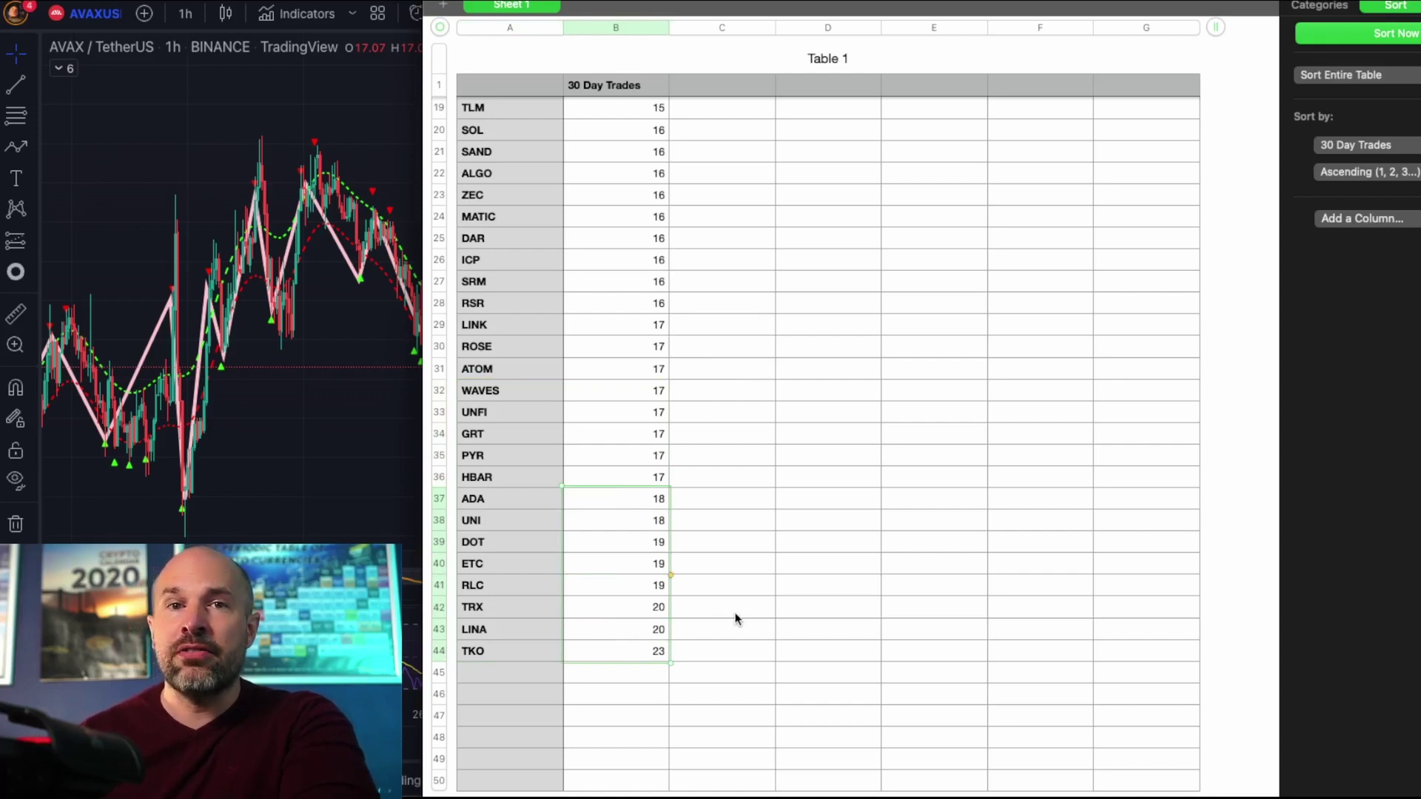
Step: Put =AVERAGE(B2:B44) in cell B45 below the 30 Day Trades counts
left_click(629, 676)
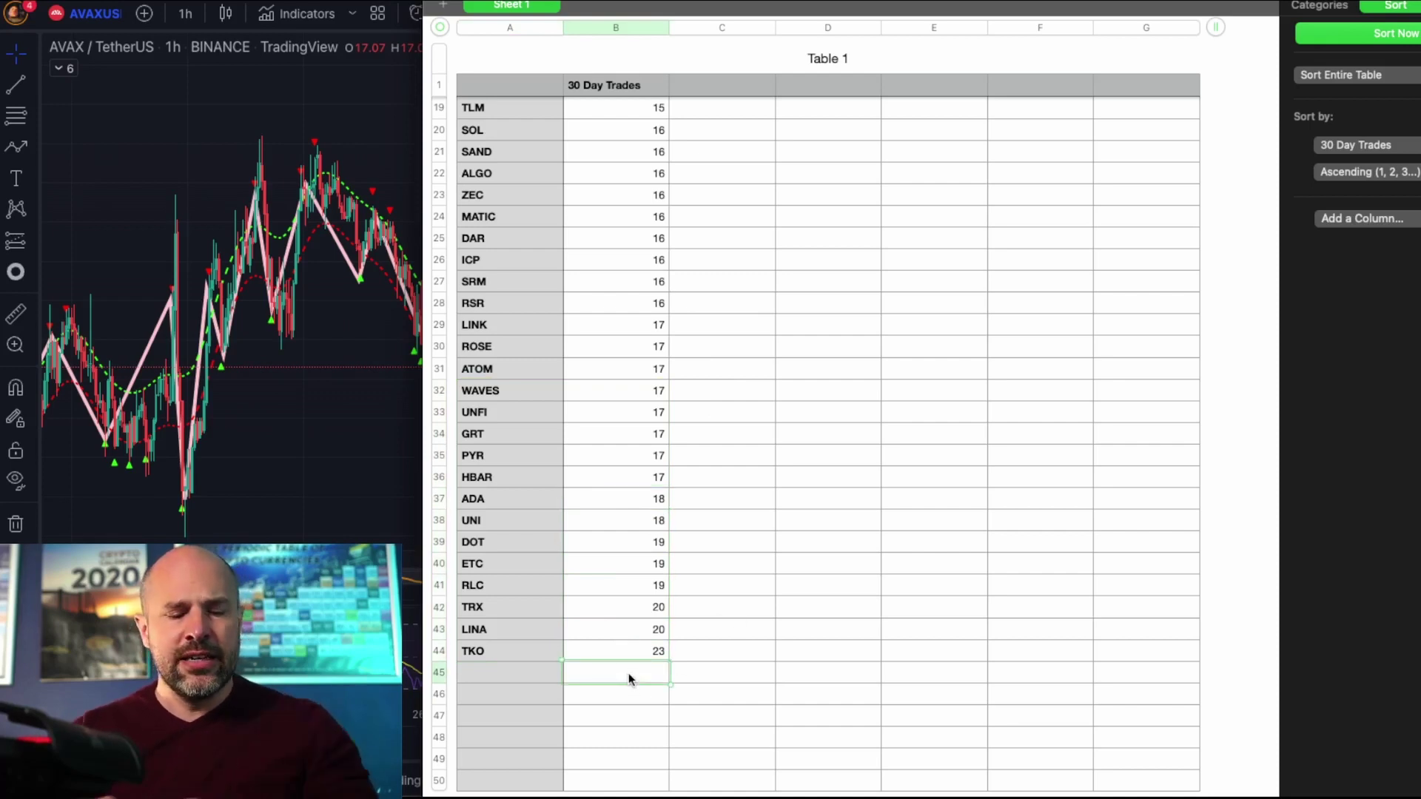
type("=average")
key("Return")
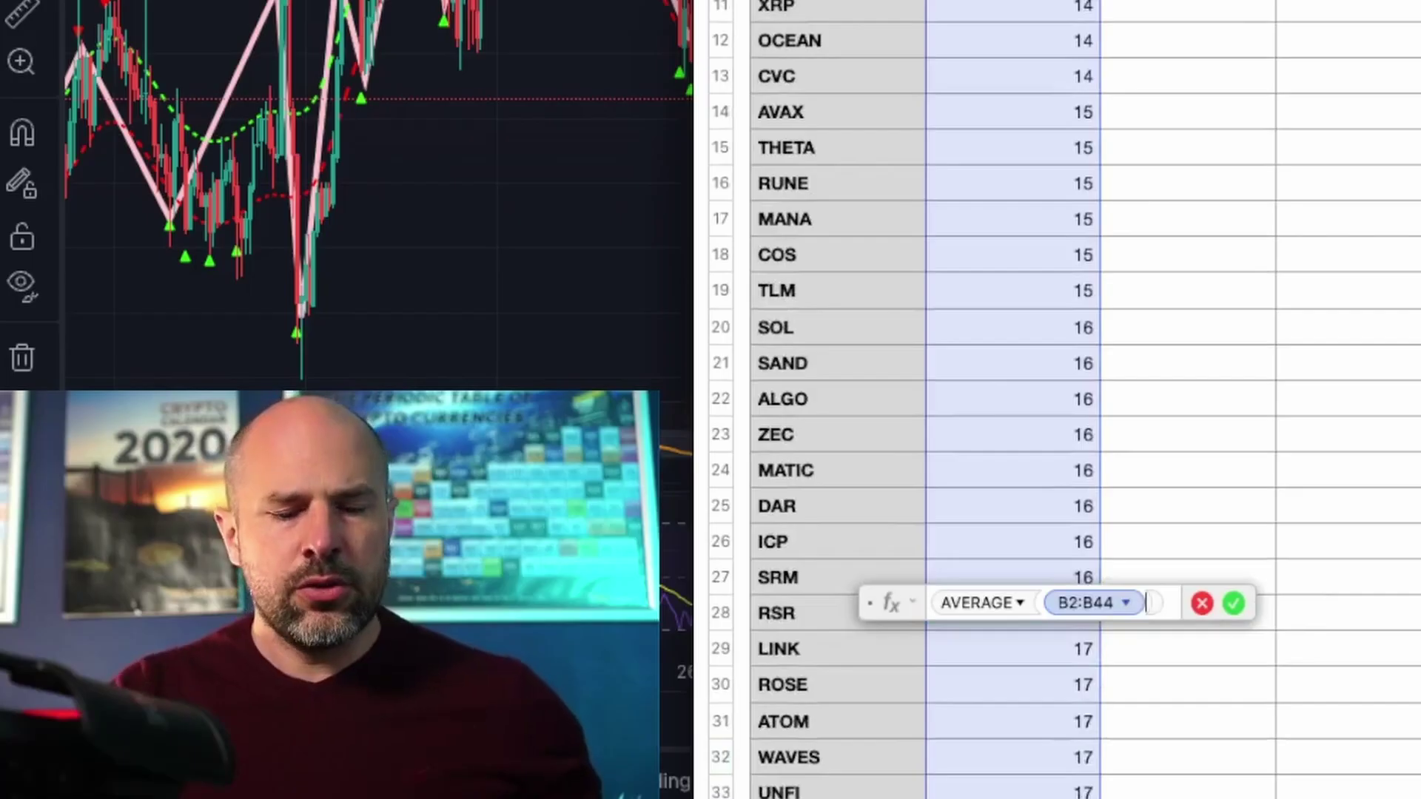
key("Return")
Step: Select the higher trade counts, from RSR's 16 and LINK's 17 down to TKO's 23
scroll(1148, 152, "down", 3)
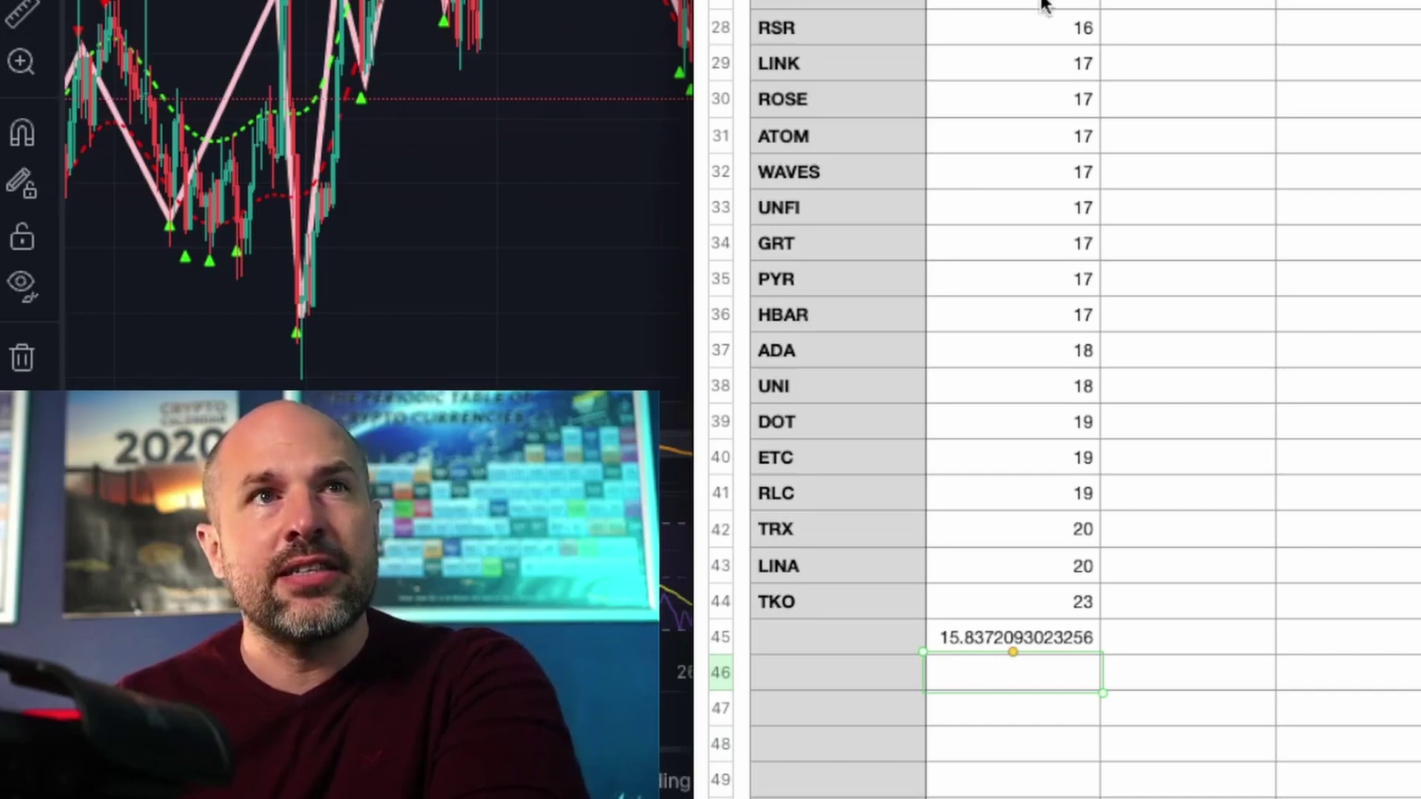
left_click(1032, 29)
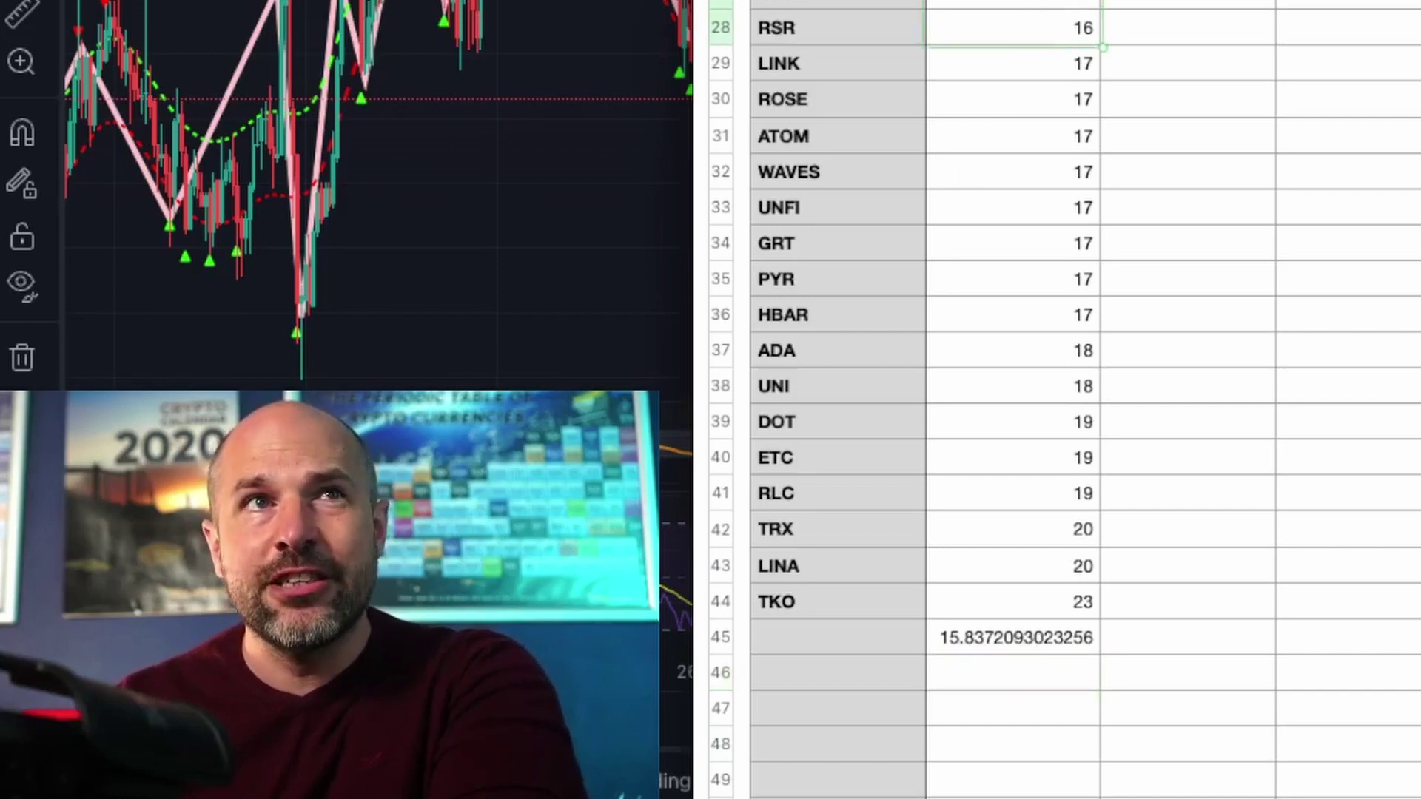
left_click(1037, 65)
left_click_drag(1038, 67, 1056, 602)
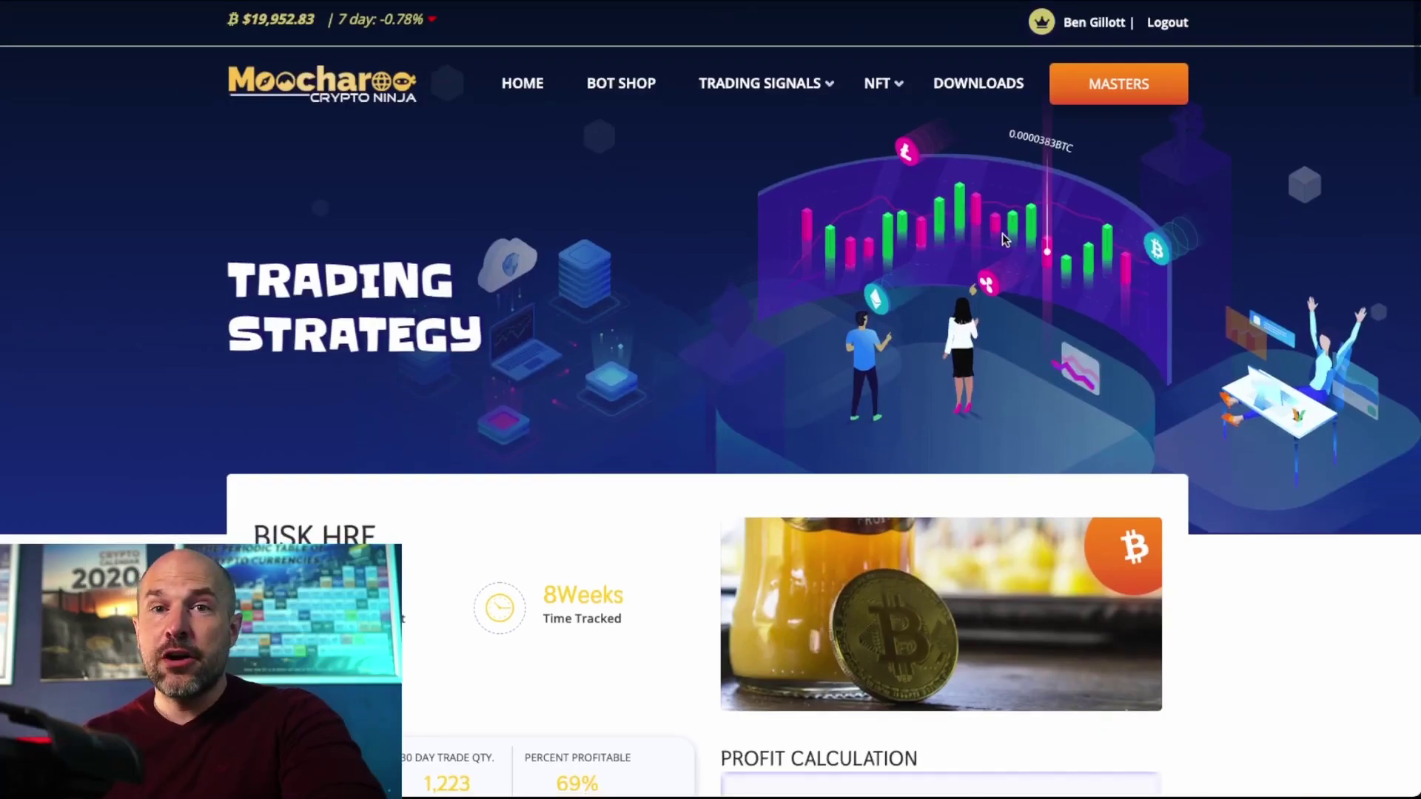
Step: Drop down Moocharoo's TRADING SIGNALS navigation menu to reach Signals Tracker
mouse_move(782, 101)
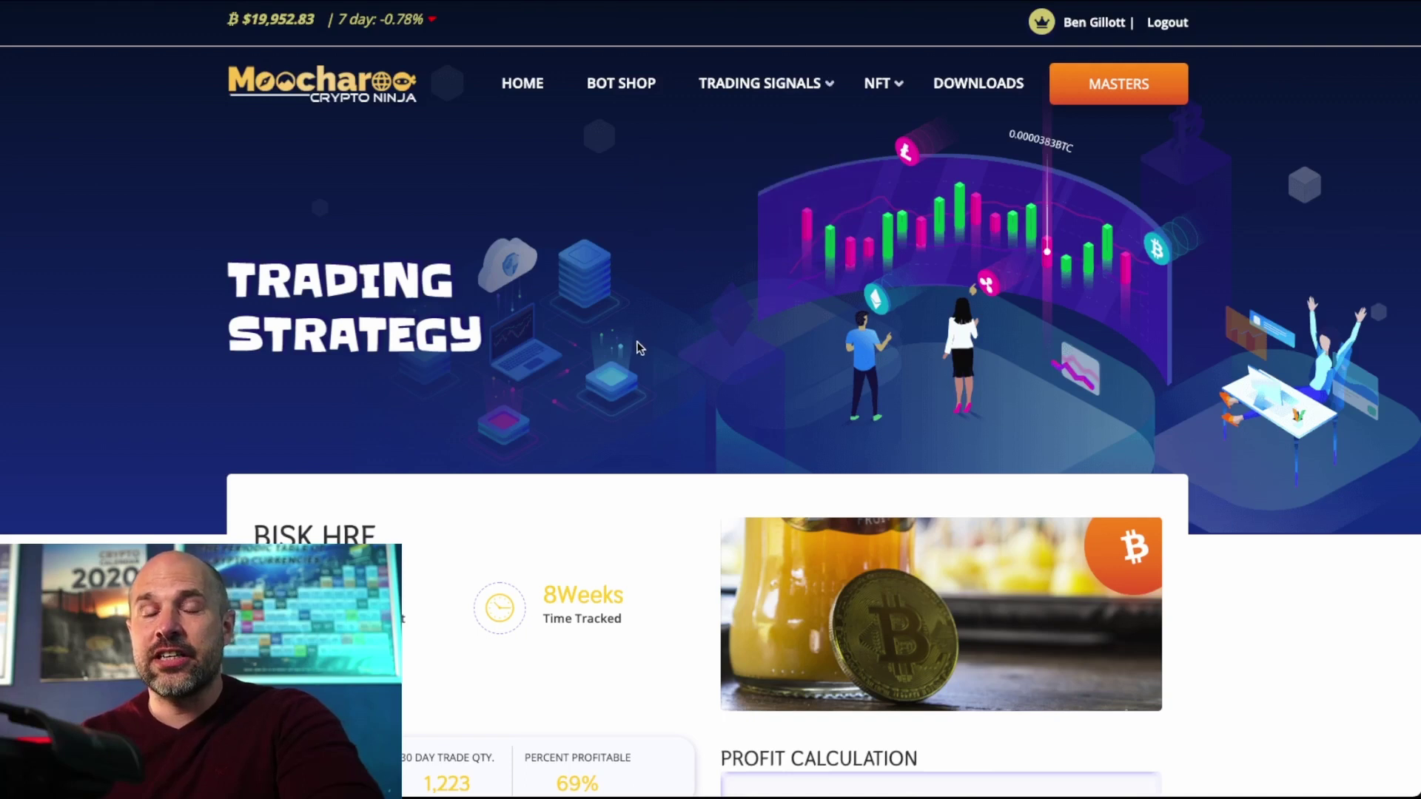
Step: Scroll to the BISK HRF stats, highlight the strategy name, and show the CLOSED TRADES list
scroll(638, 340, "down", 3)
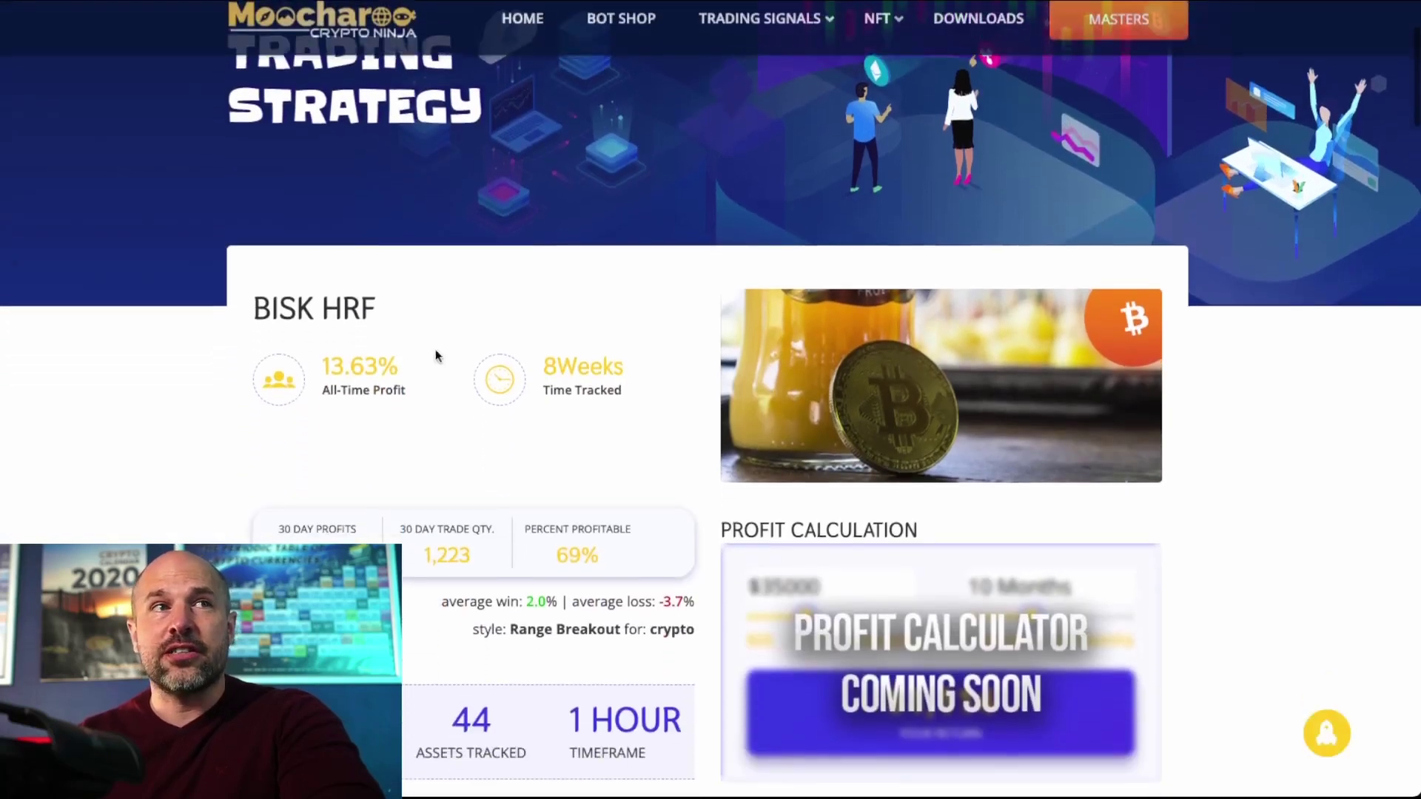
left_click_drag(390, 296, 250, 296)
left_click(459, 294)
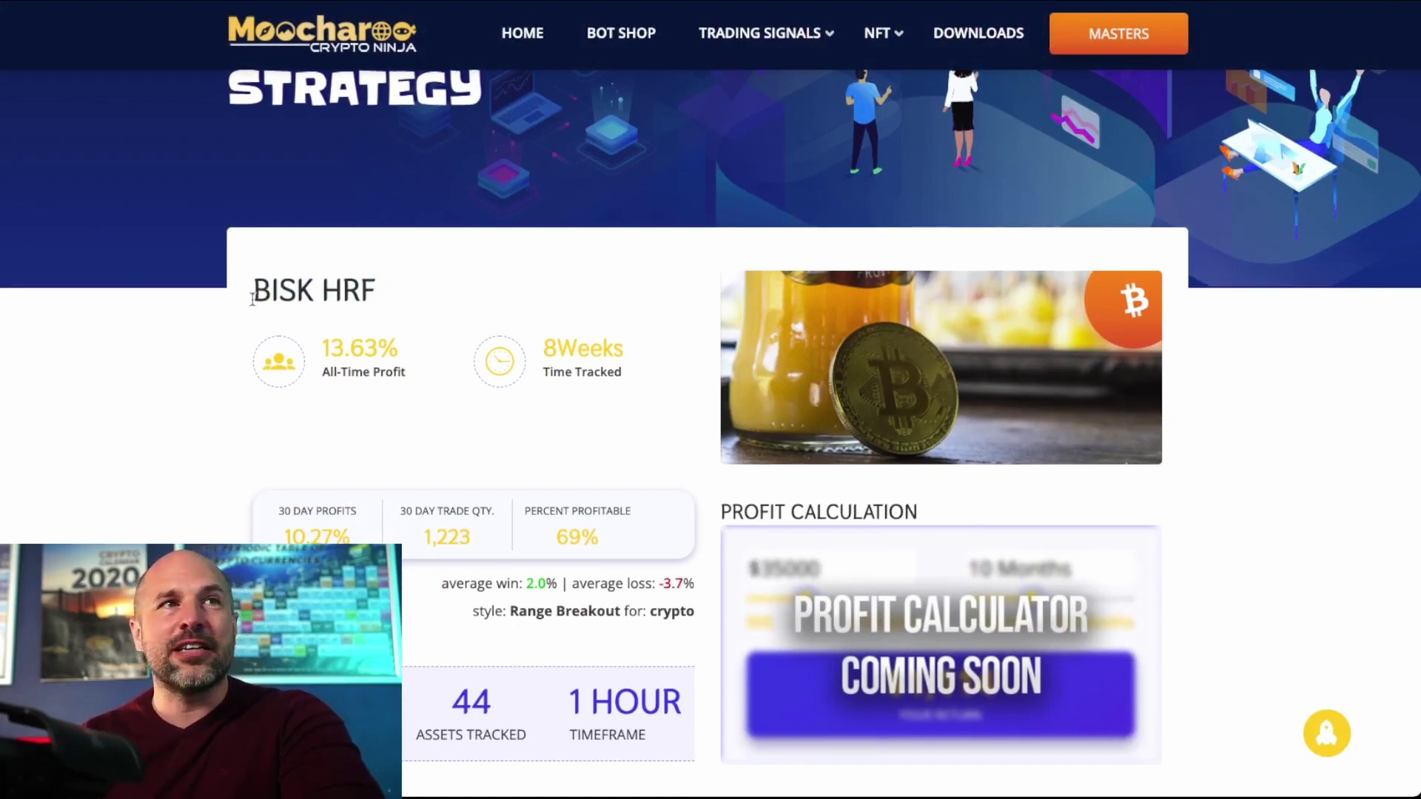
left_click_drag(251, 299, 407, 301)
left_click(456, 302)
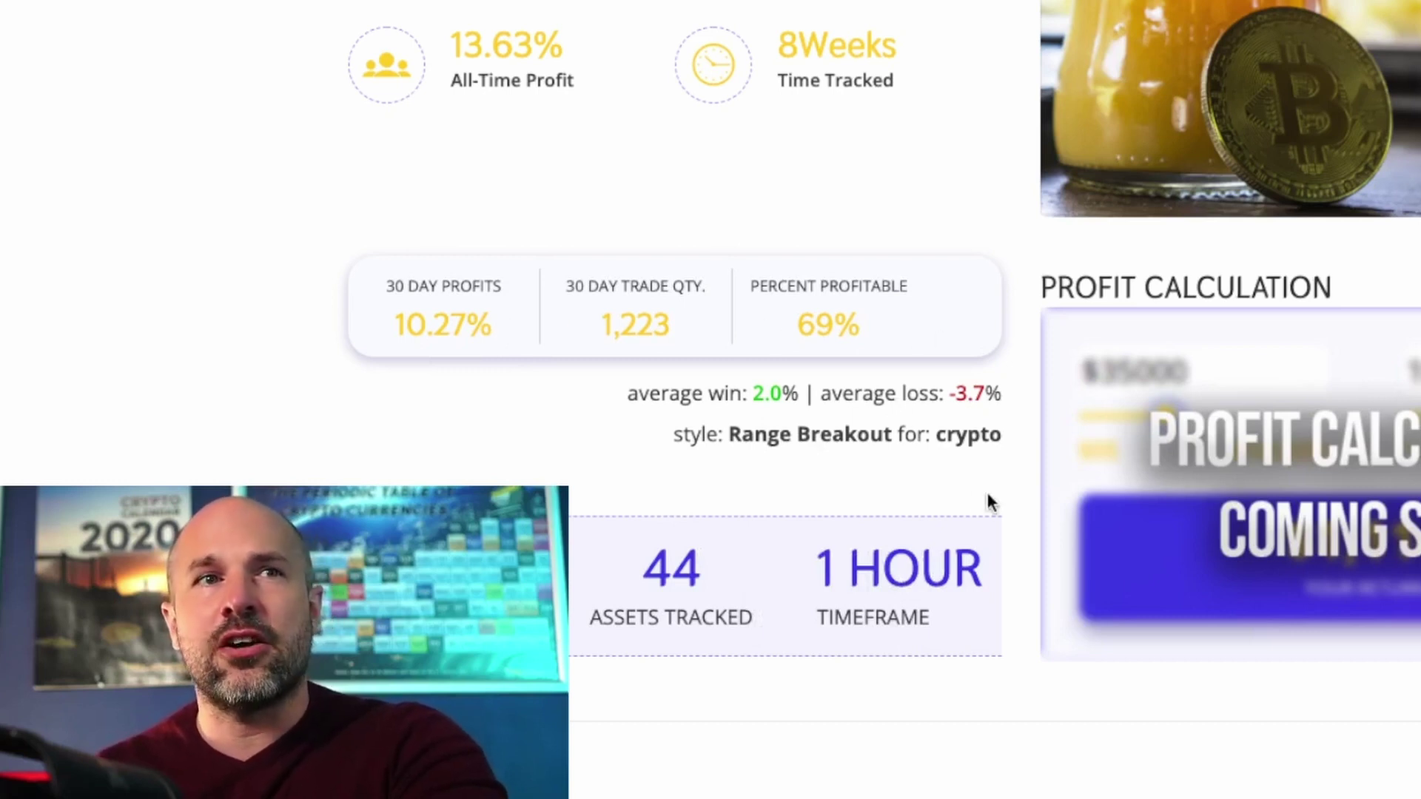
scroll(1116, 548, "down", 10)
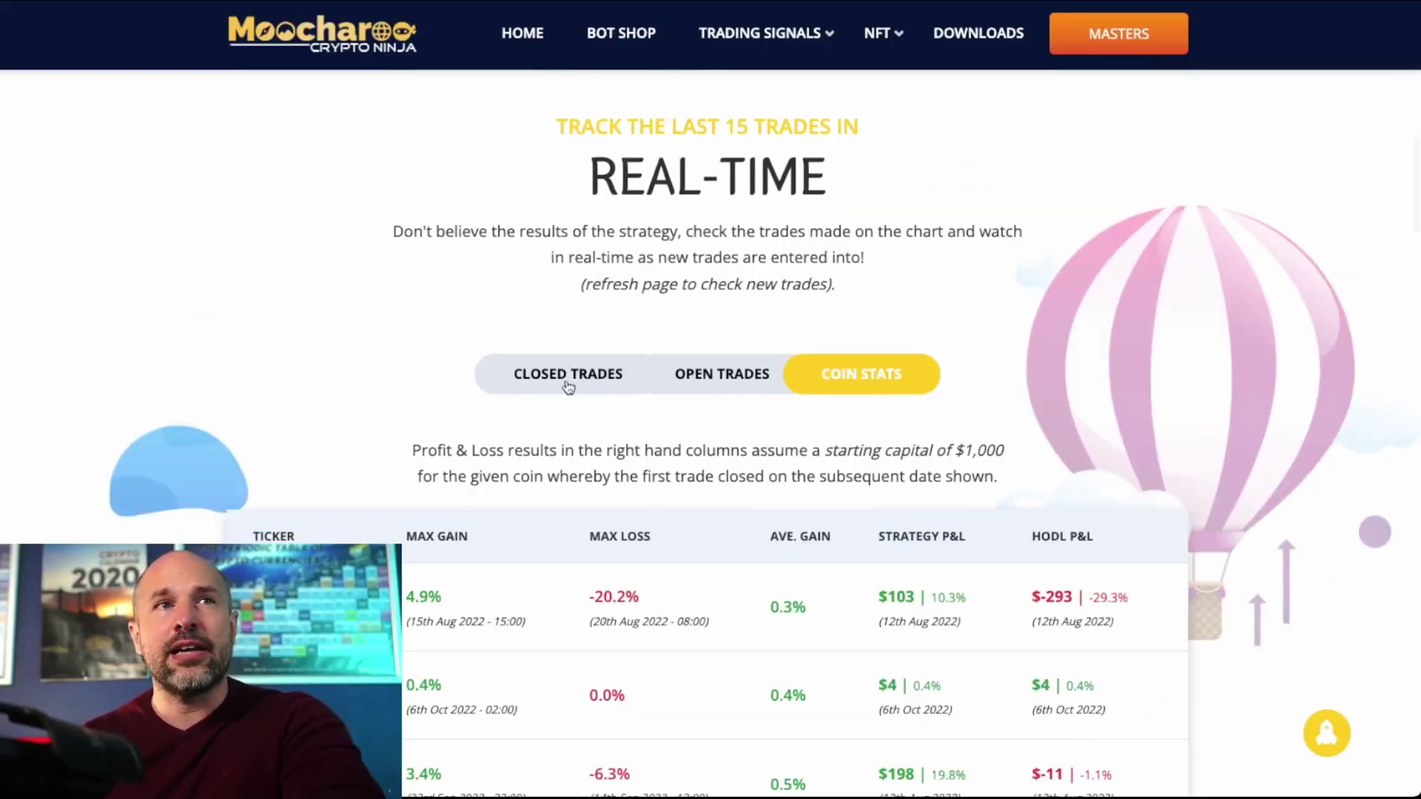
left_click(568, 385)
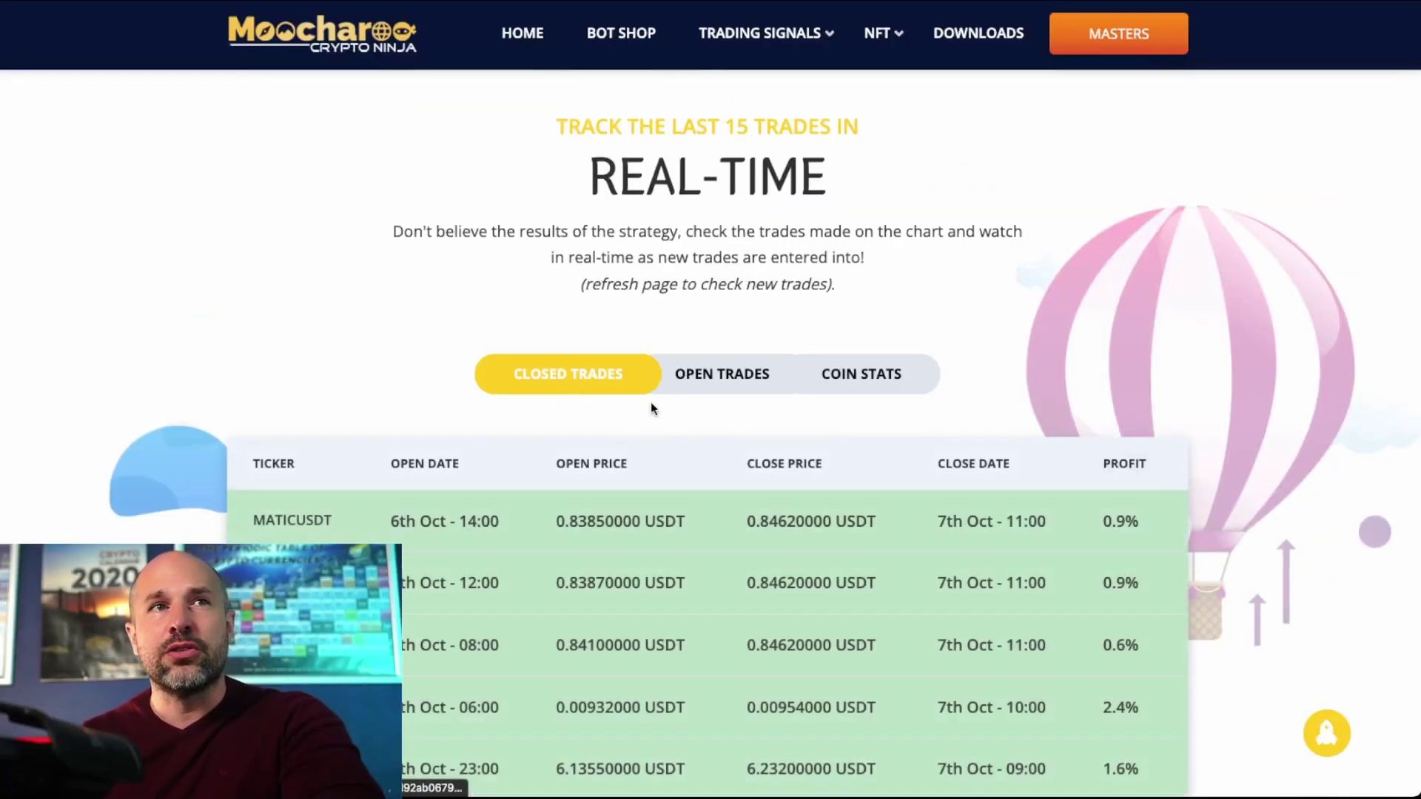
Step: Look through the closed trades, then switch to the OPEN TRADES list
scroll(680, 664, "down", 7)
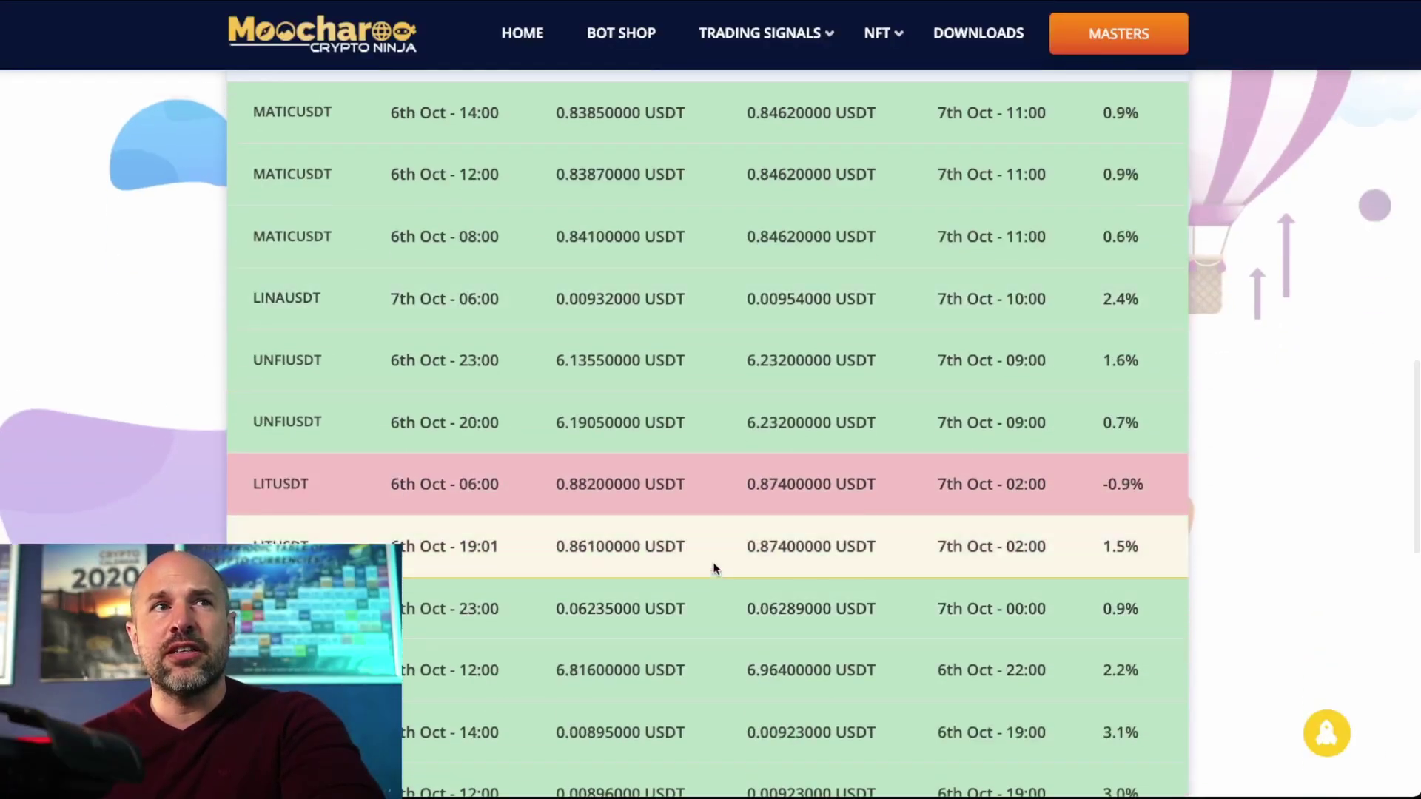
scroll(715, 570, "down", 3)
scroll(692, 585, "up", 3)
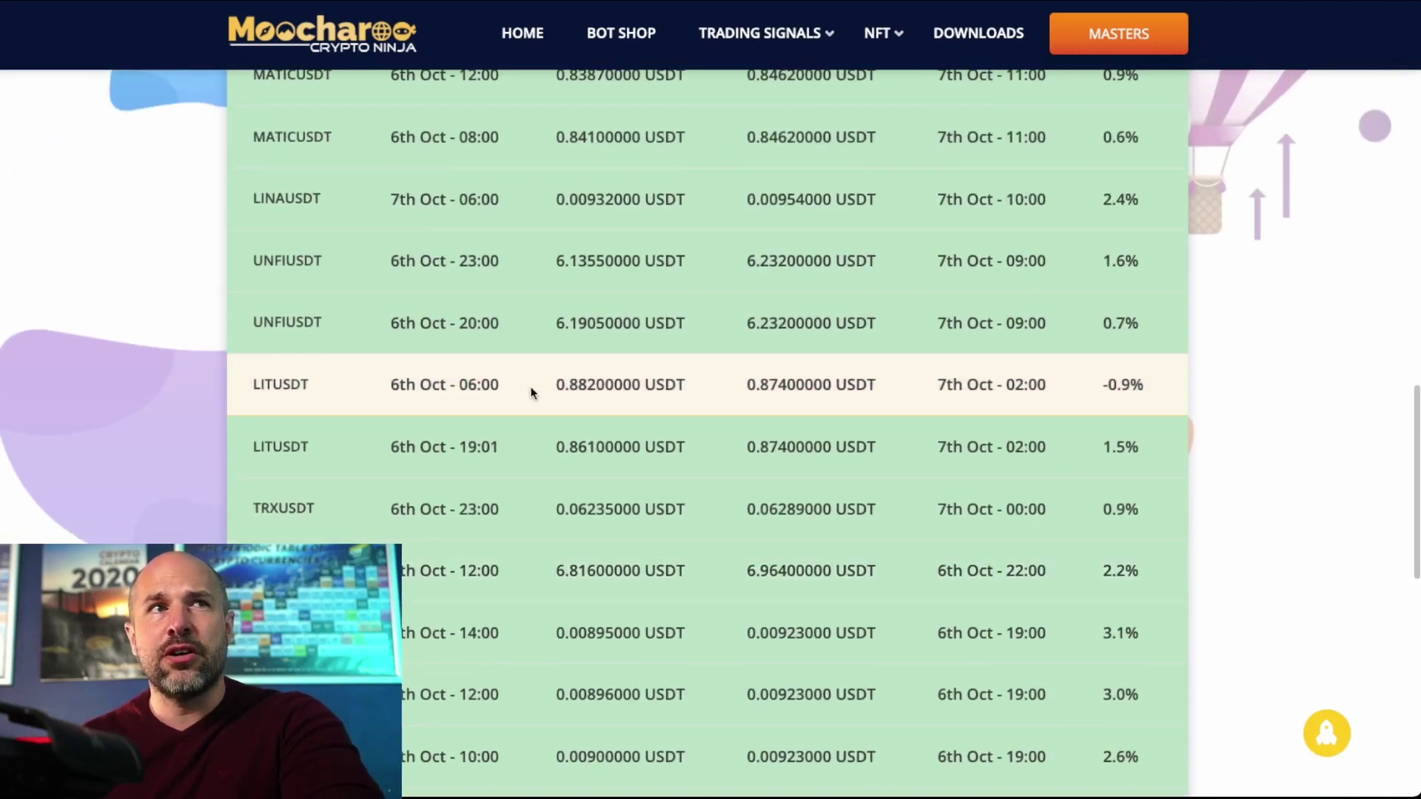
scroll(531, 395, "up", 1)
scroll(532, 400, "up", 4)
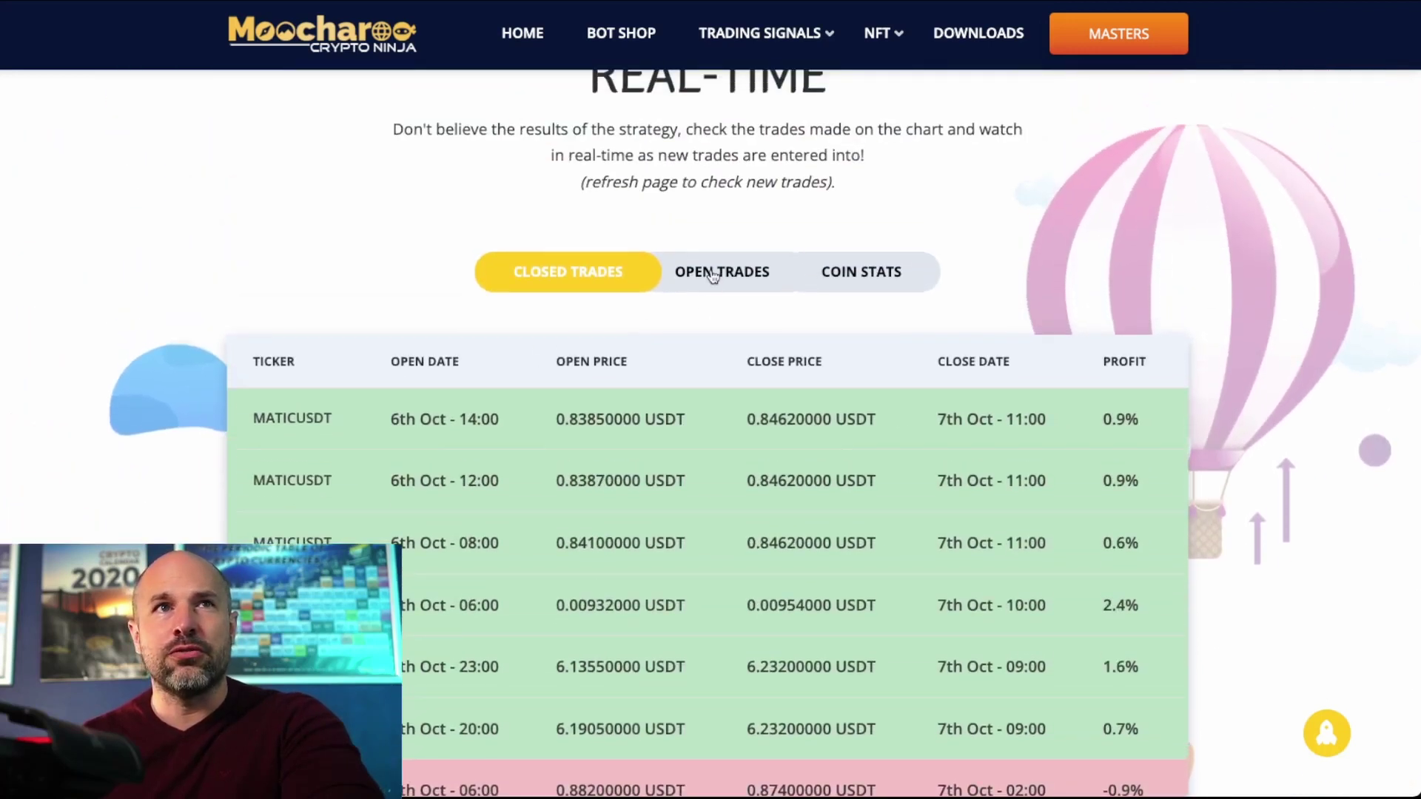
left_click(667, 287)
Step: Show the Coin Stats table: strategy P&L $103 versus HODL $-293
scroll(648, 542, "down", 3)
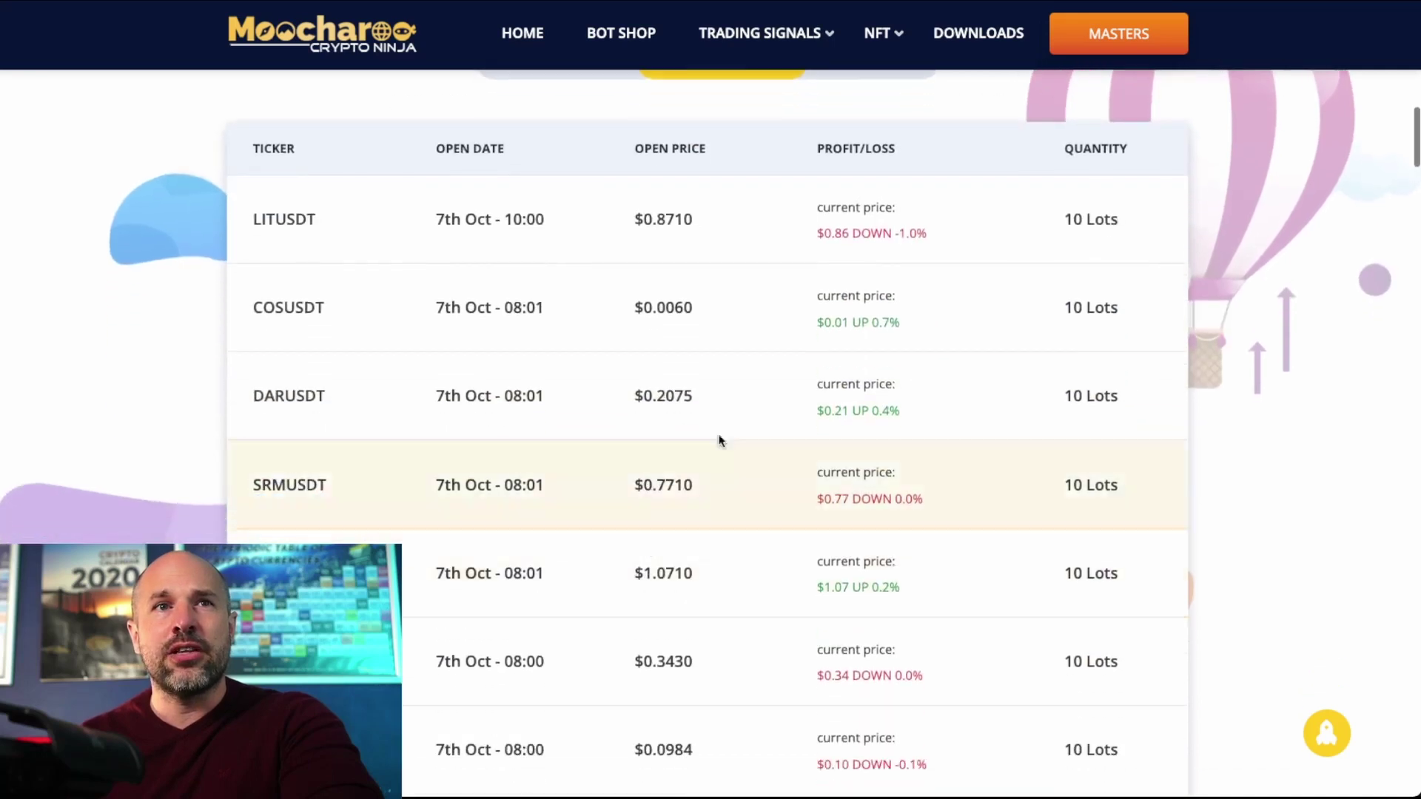
scroll(721, 461, "up", 6)
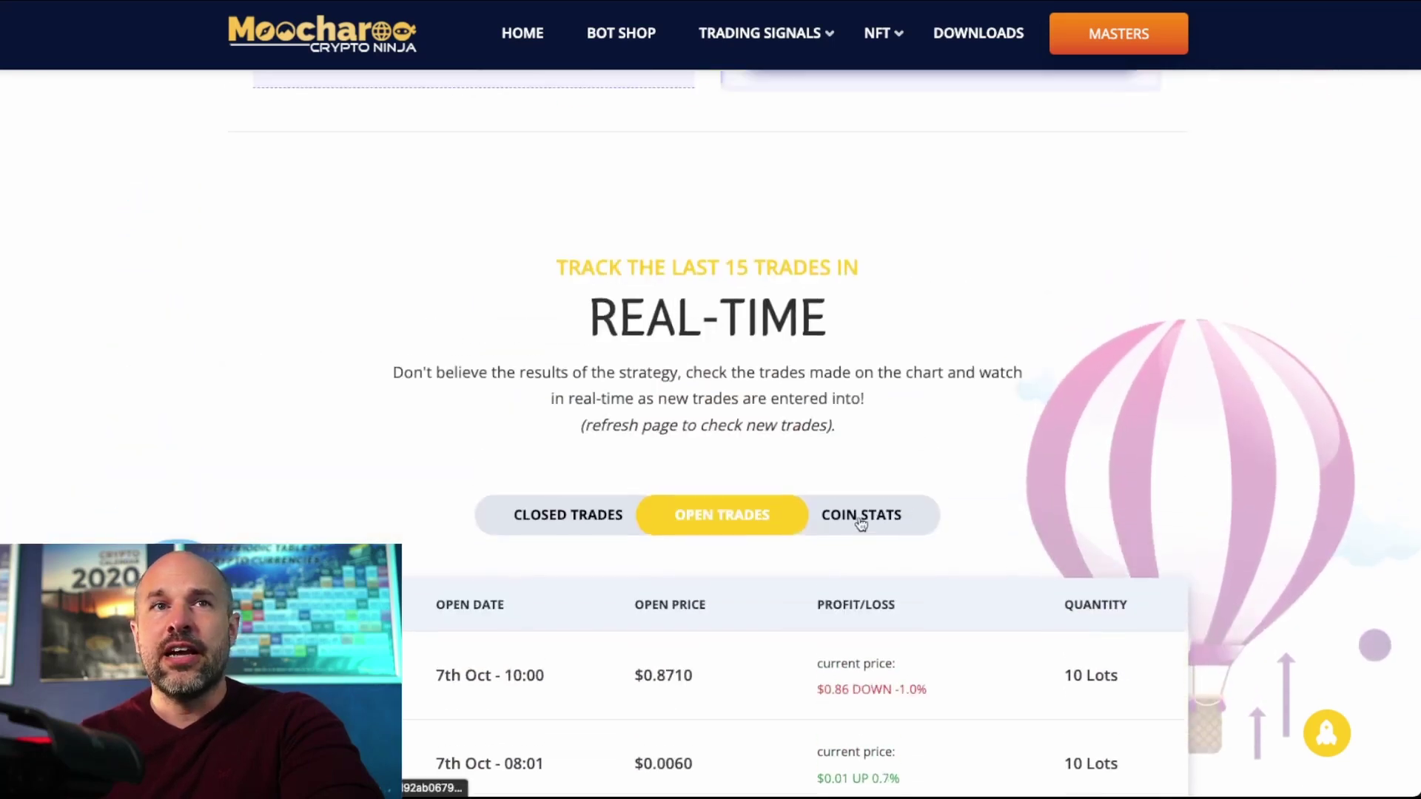
left_click(860, 518)
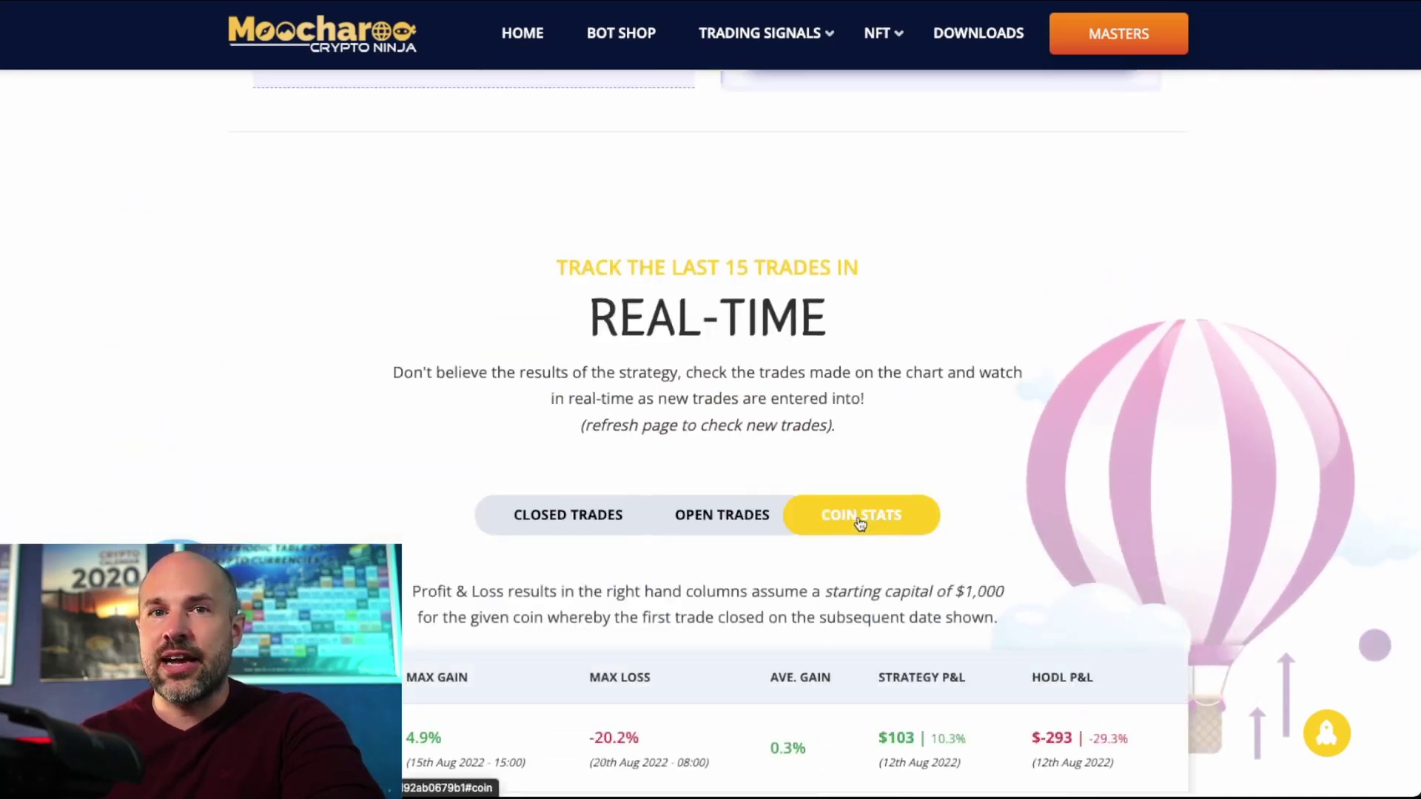
scroll(1103, 496, "down", 3)
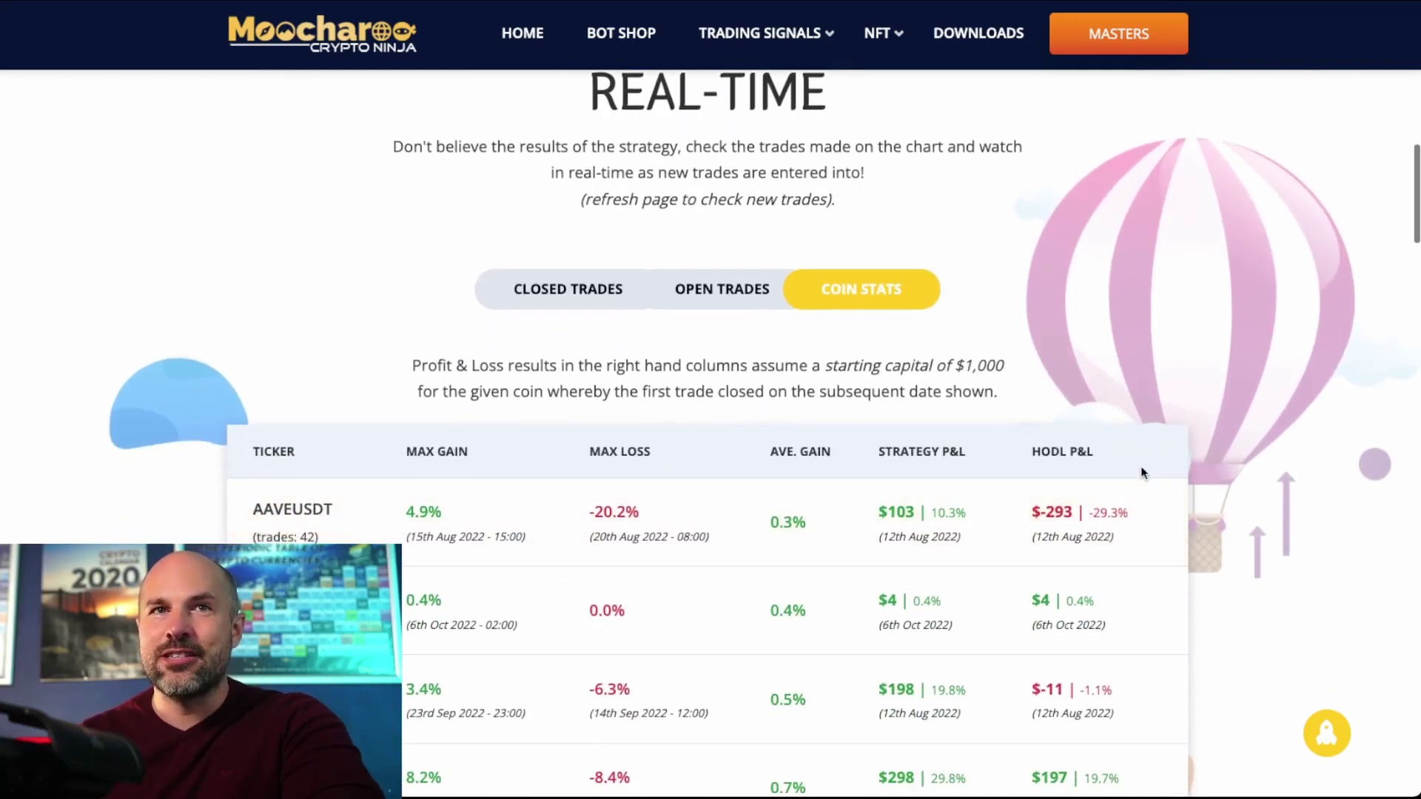
scroll(1205, 465, "down", 3)
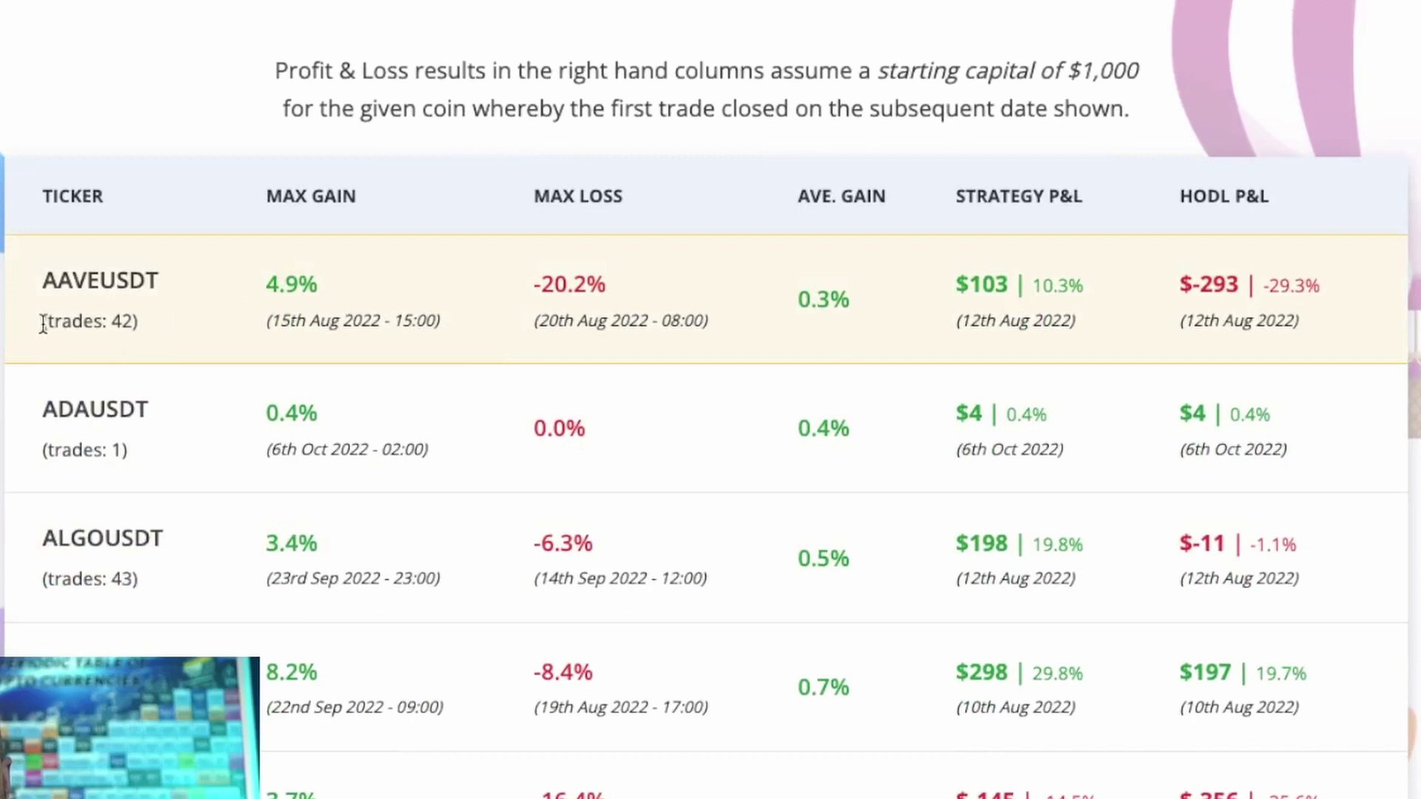
left_click_drag(254, 313, 327, 314)
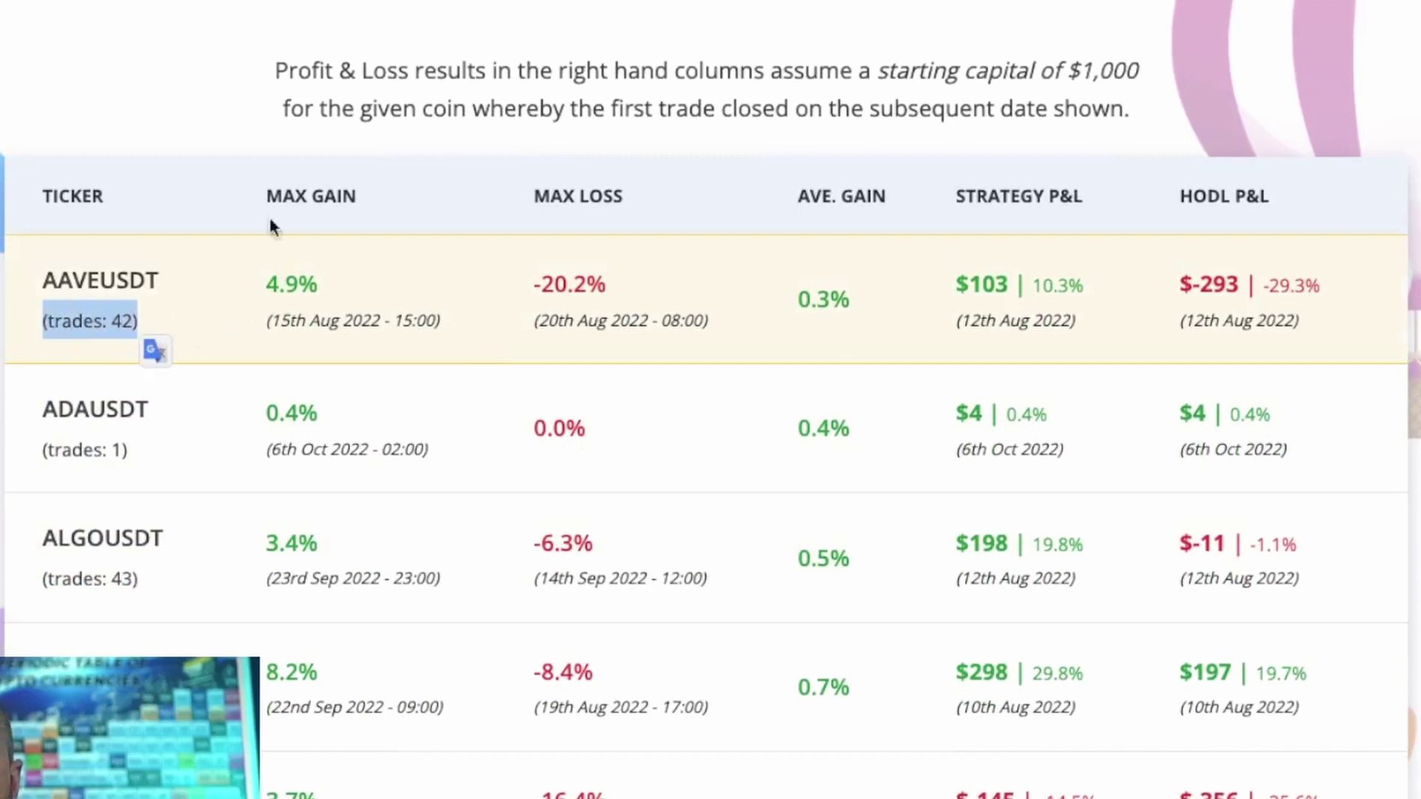
left_click_drag(264, 326, 441, 323)
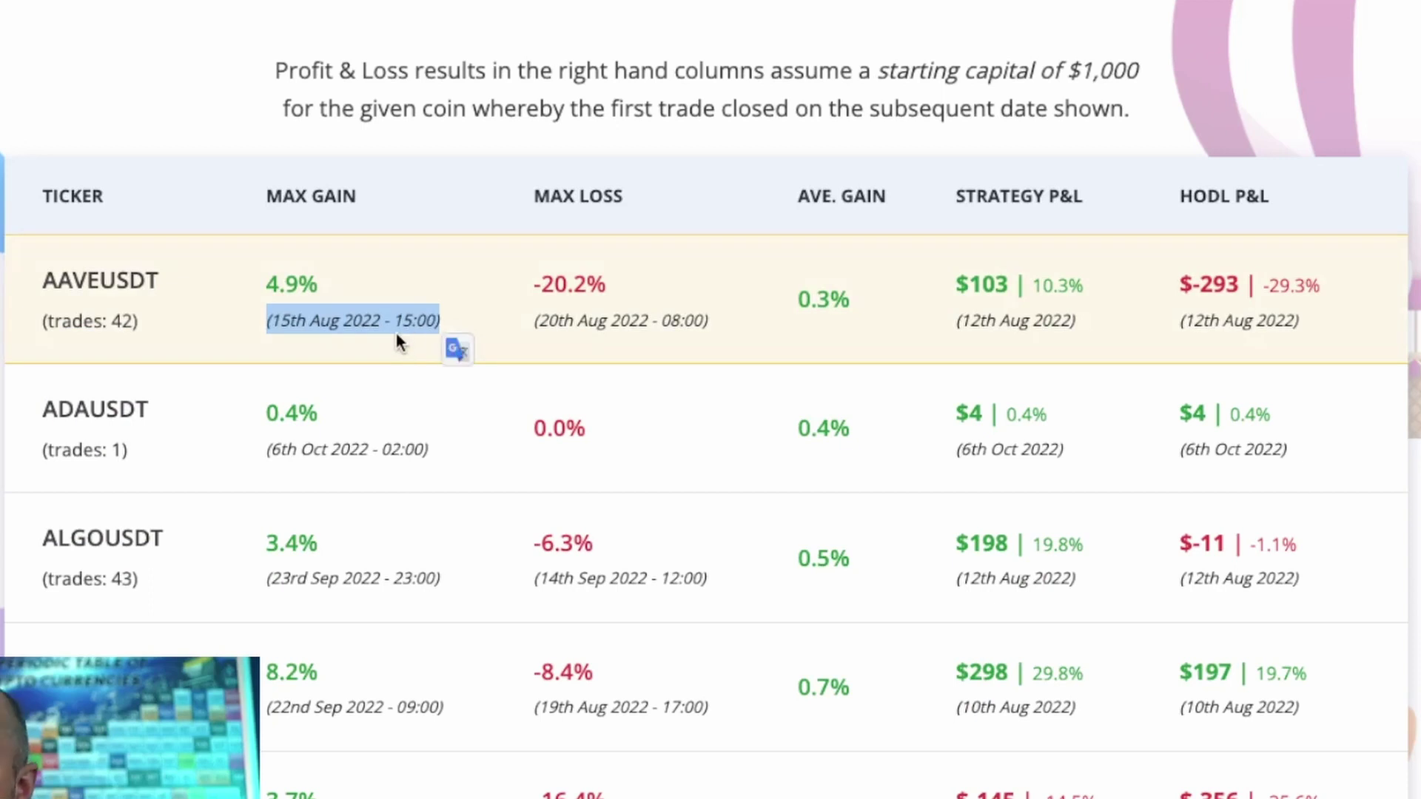
left_click_drag(533, 325, 702, 327)
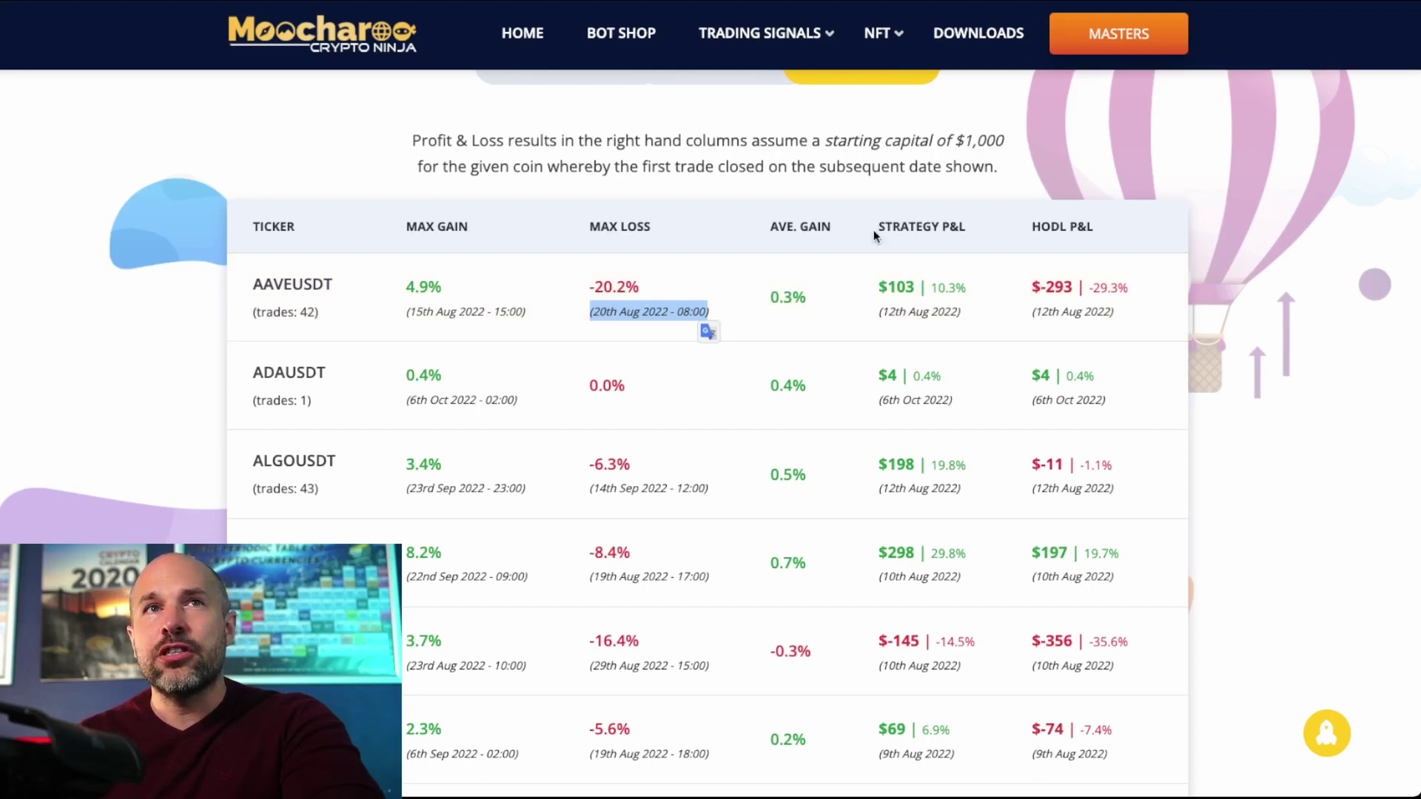
left_click_drag(877, 226, 963, 229)
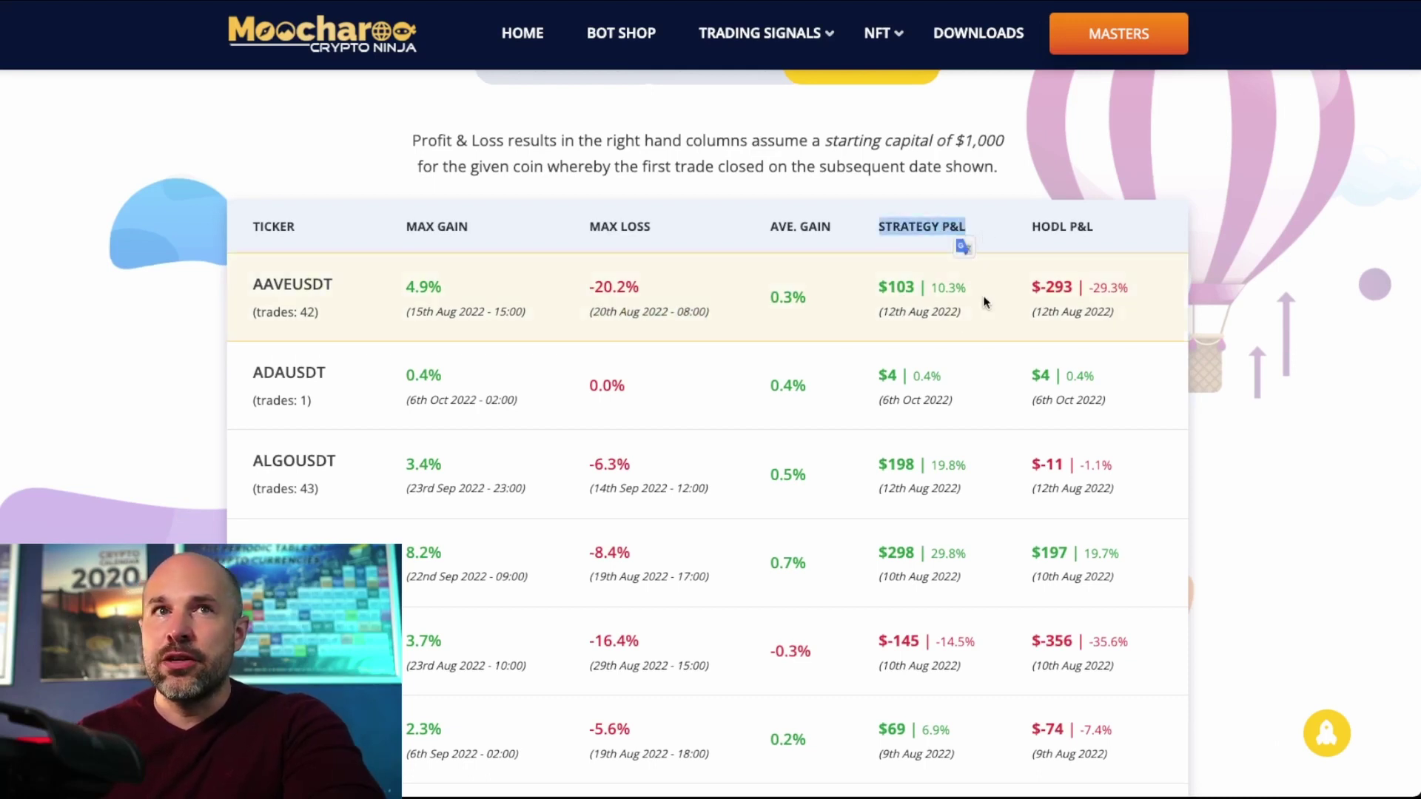
left_click_drag(876, 317, 953, 316)
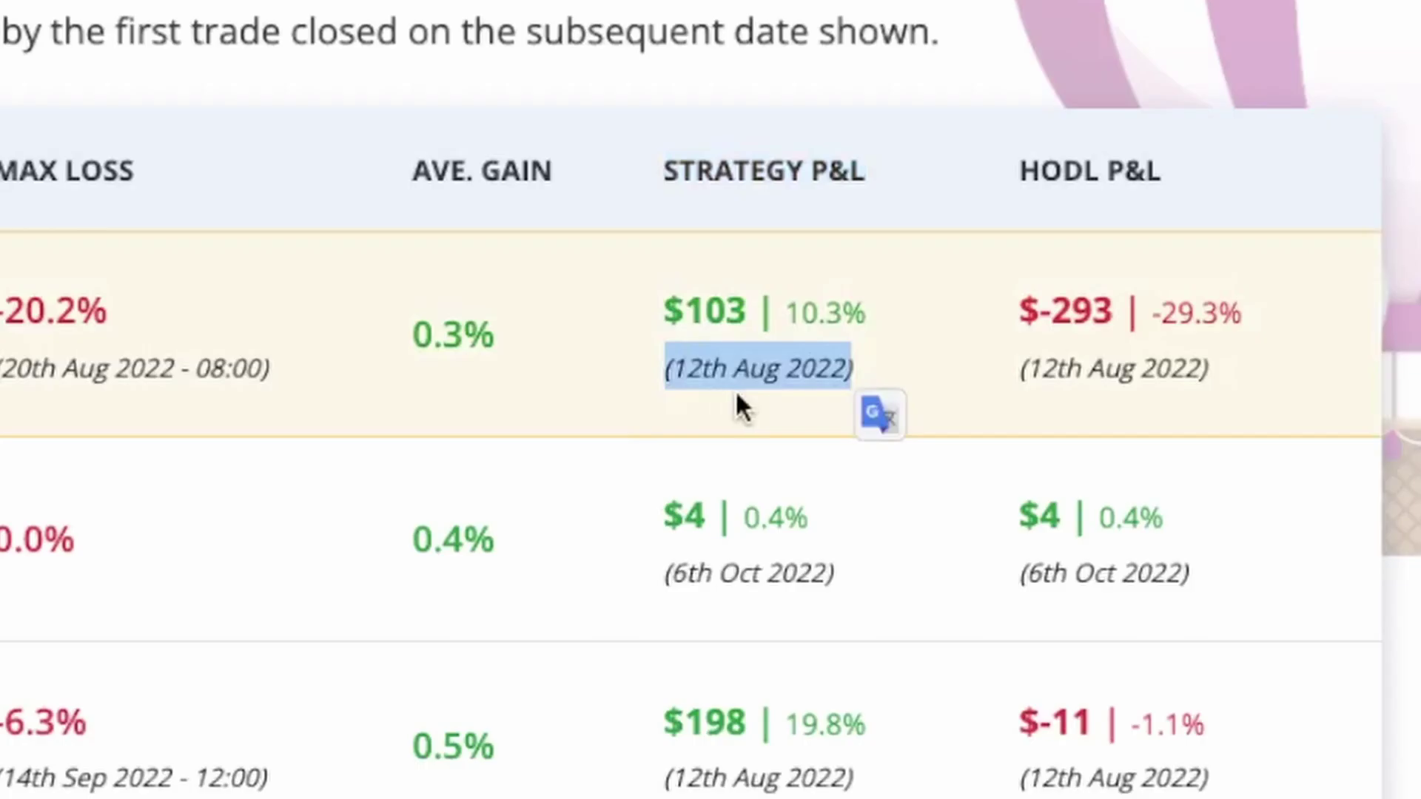
left_click_drag(1015, 167, 1200, 168)
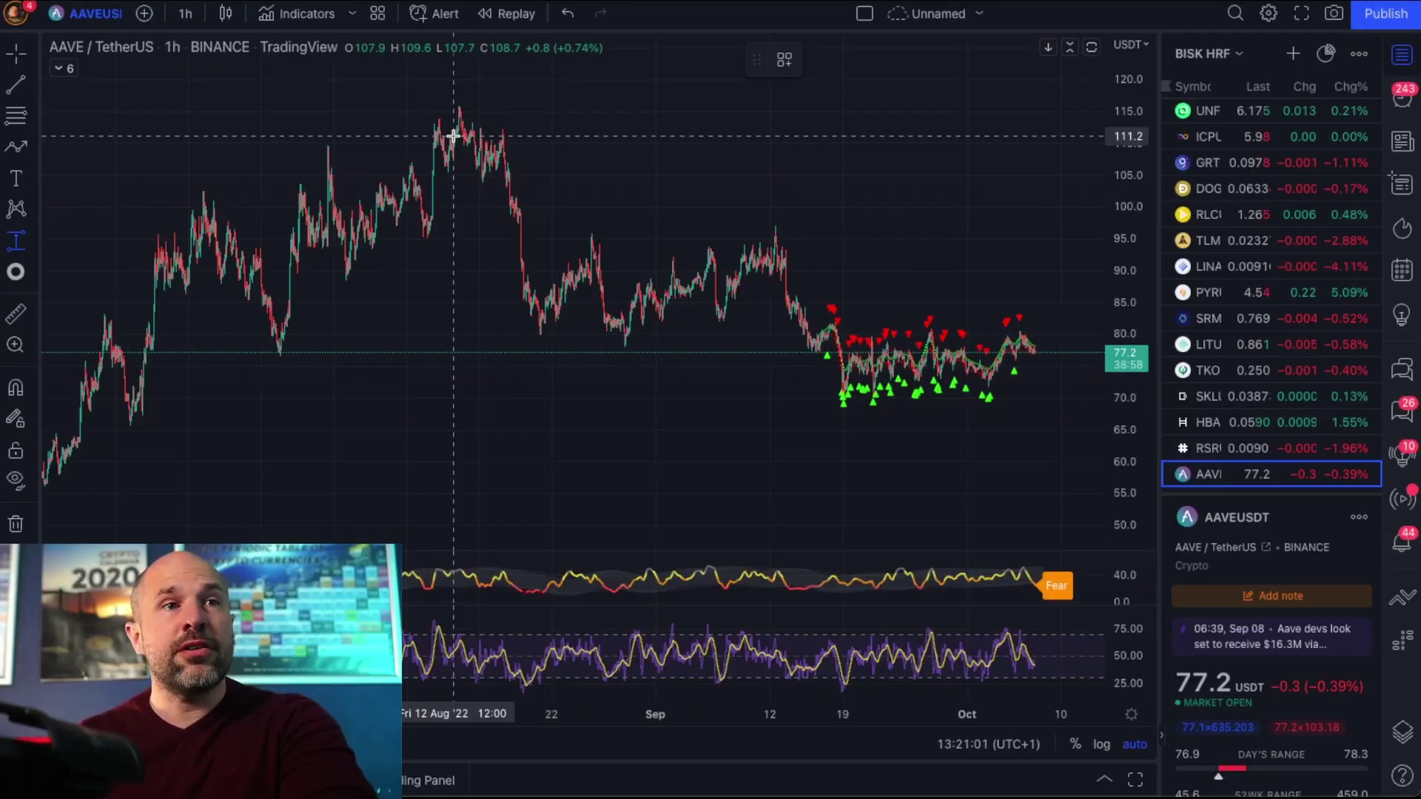
left_click(454, 136)
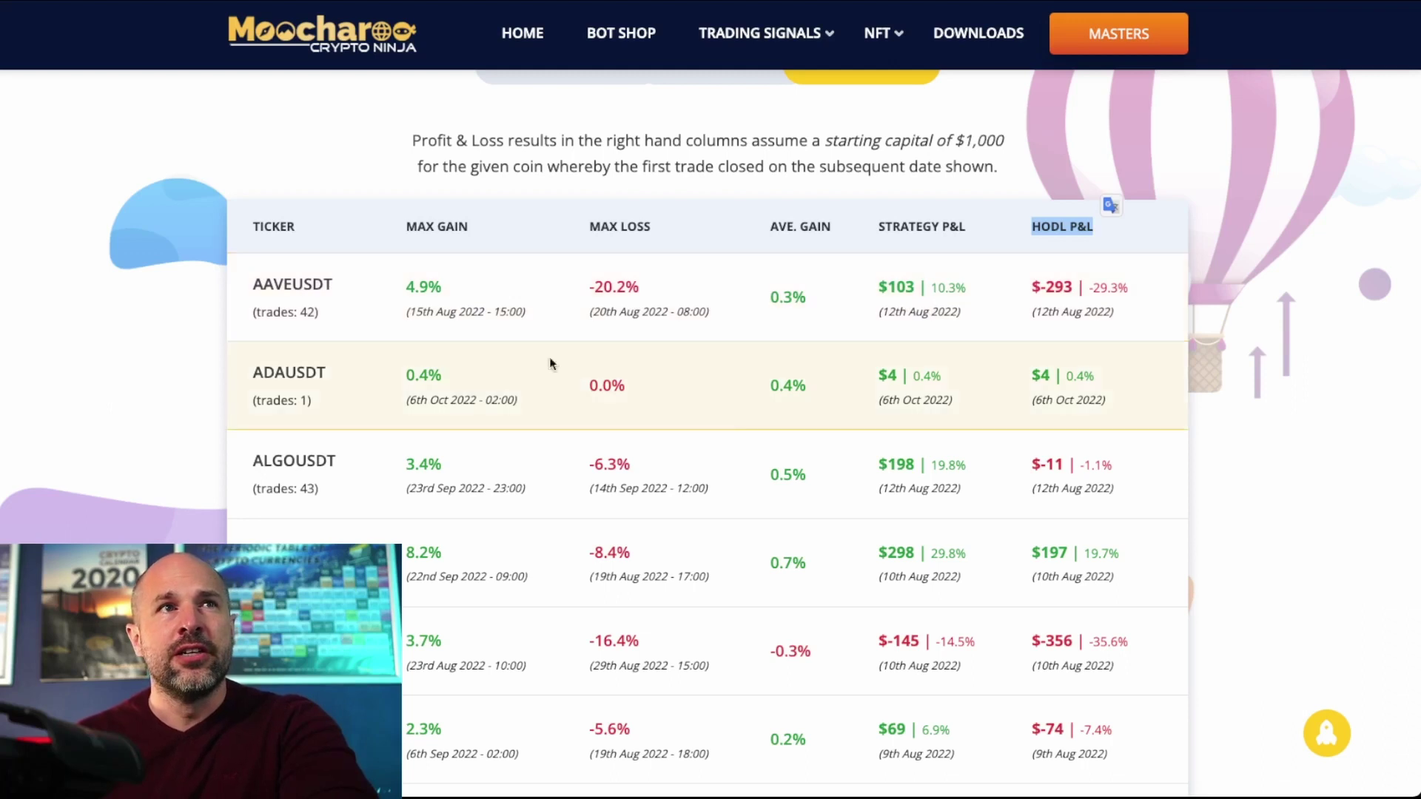
scroll(740, 437, "down", 5)
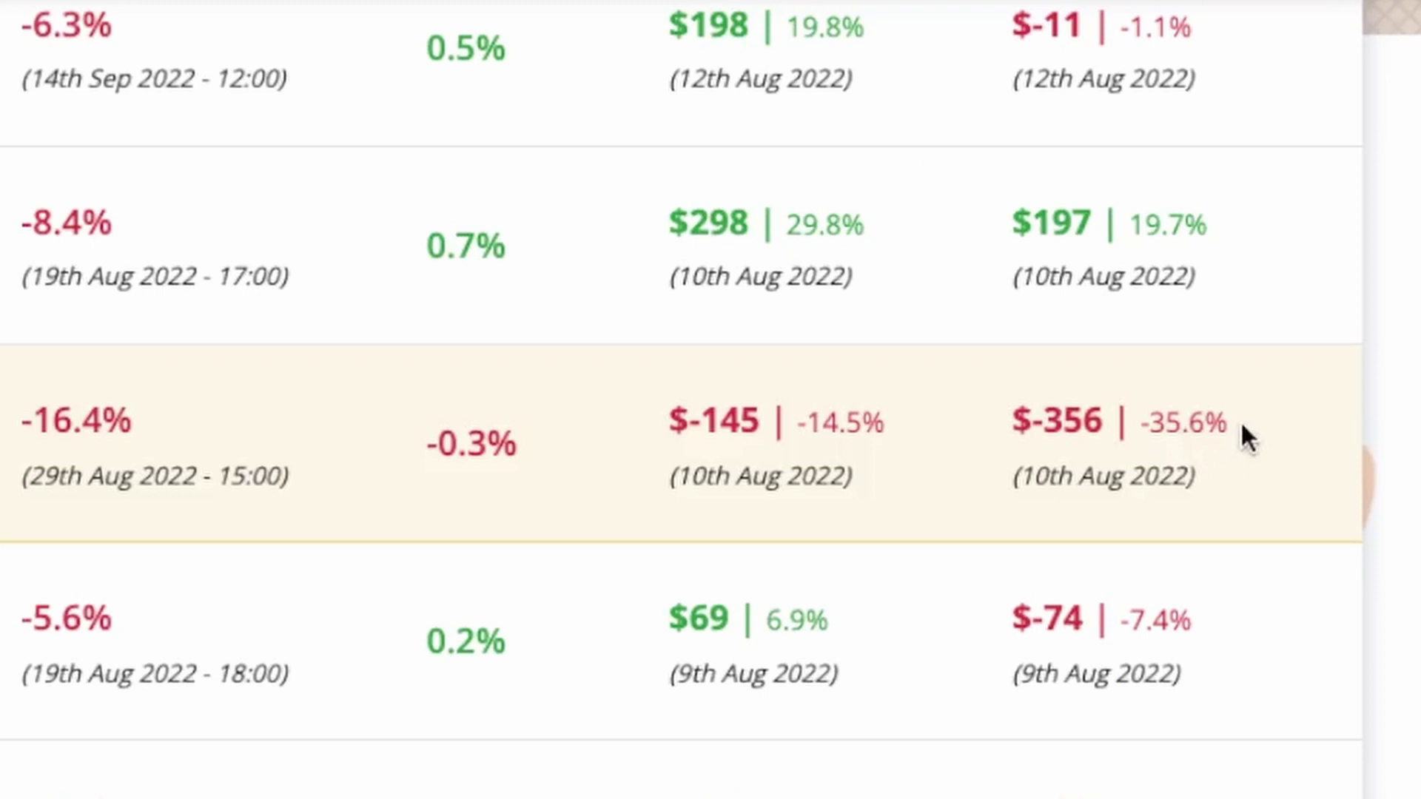
left_click_drag(1133, 261, 1032, 269)
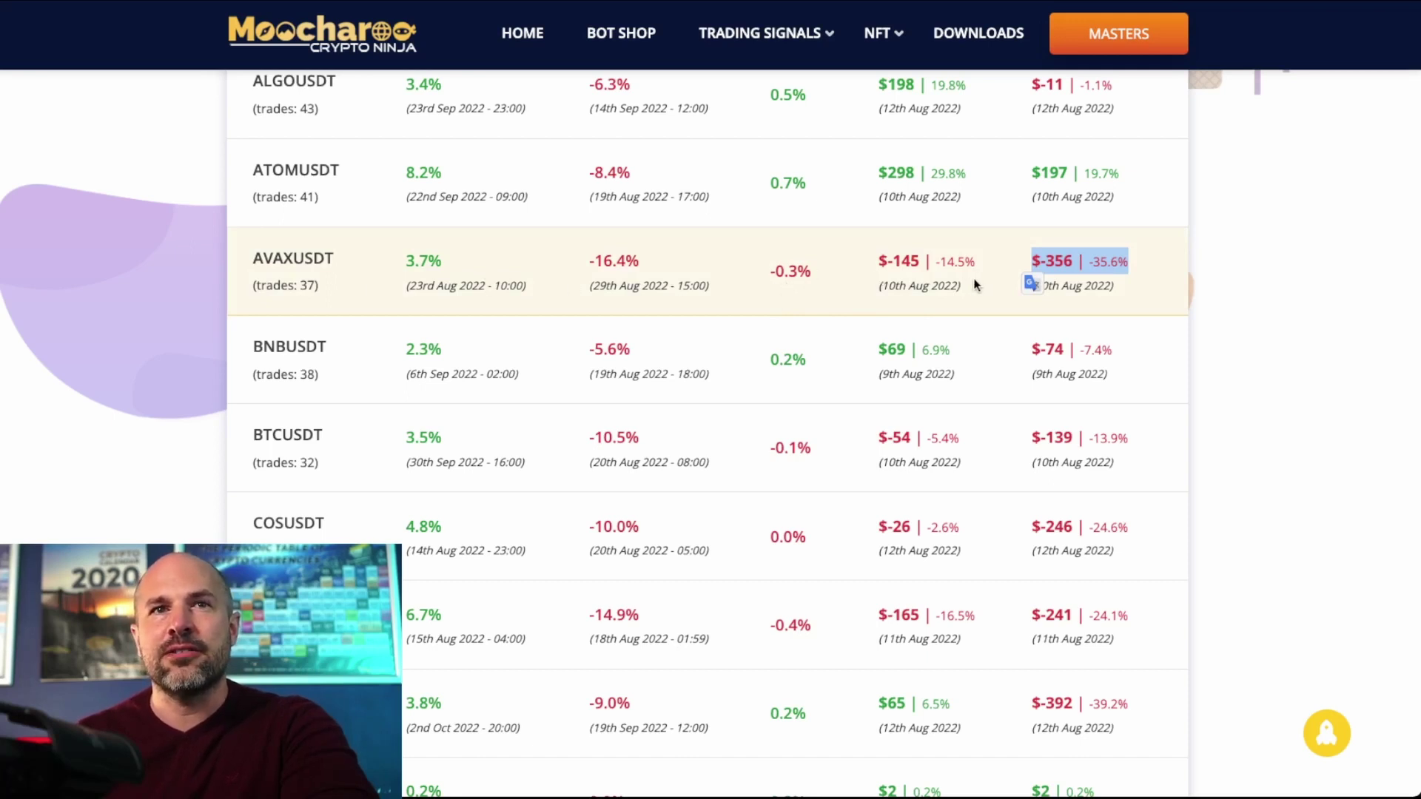
left_click(838, 439)
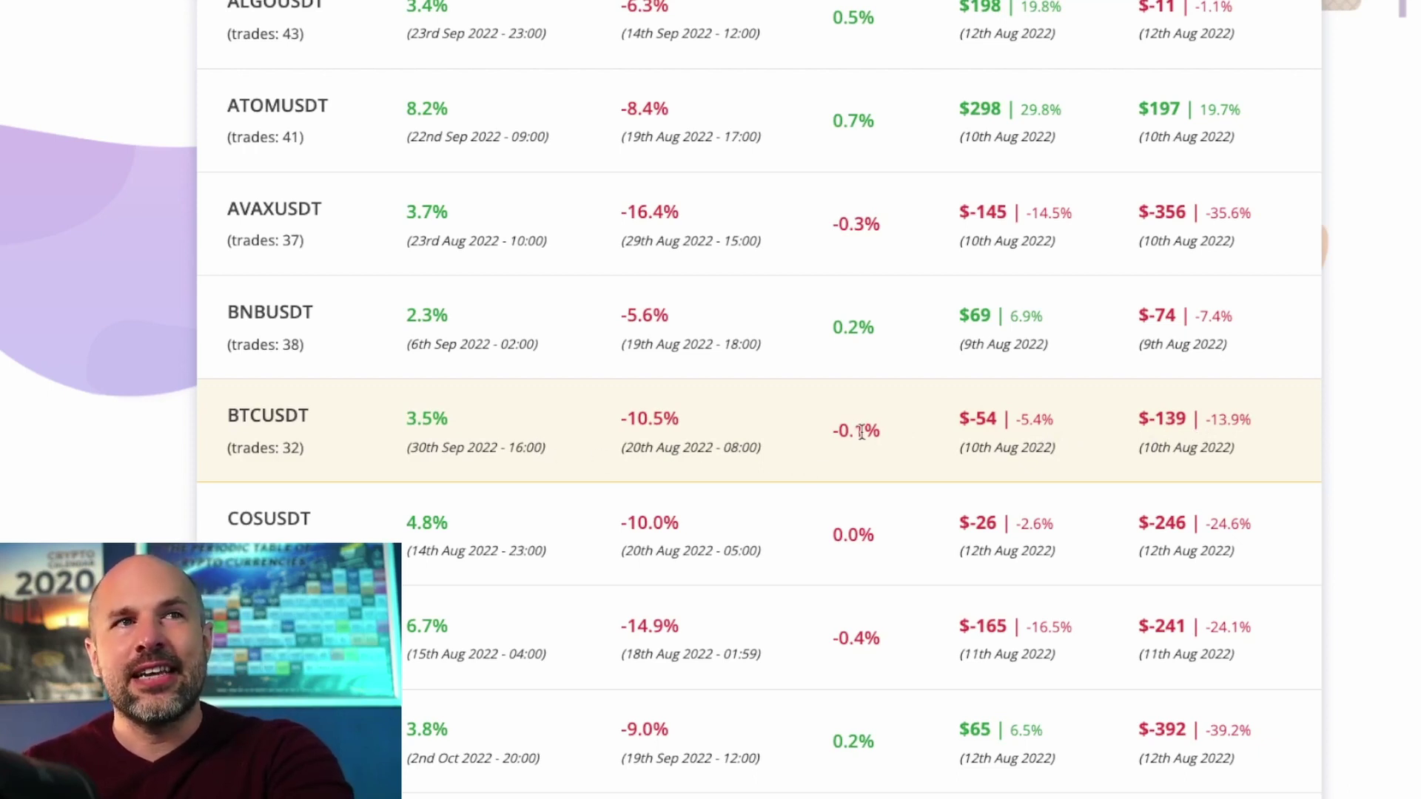
left_click_drag(305, 451, 242, 451)
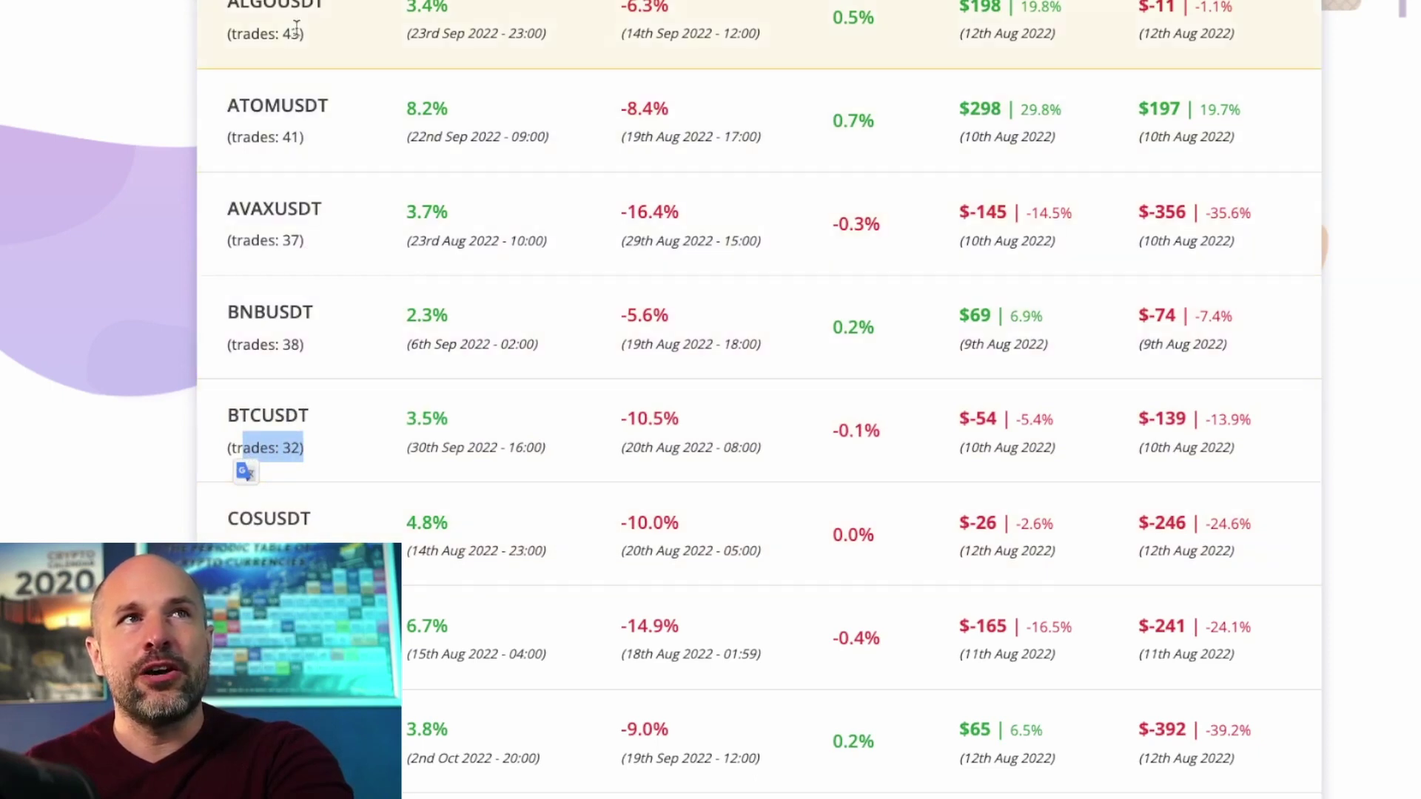
scroll(343, 70, "up", 1)
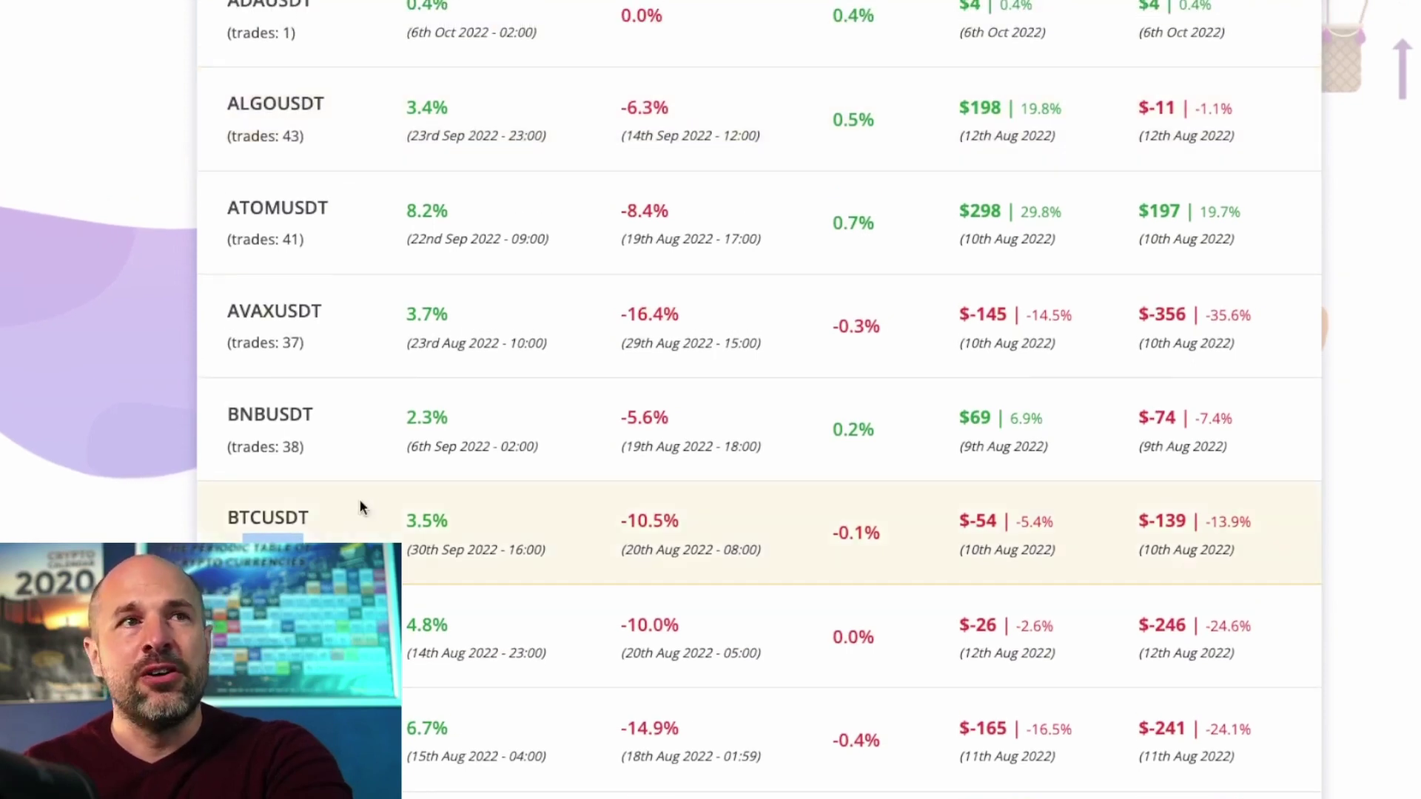
scroll(1142, 446, "down", 2)
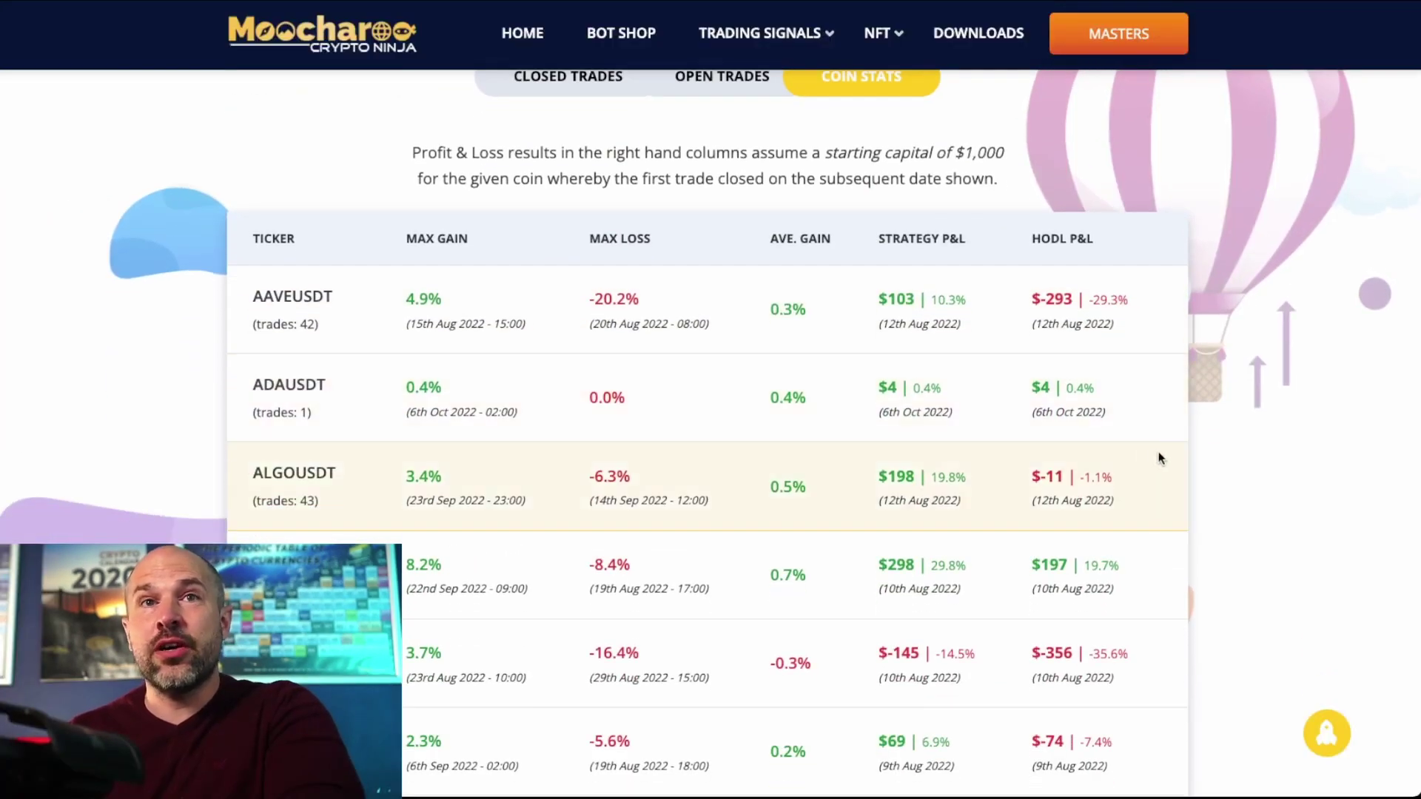
scroll(1130, 444, "down", 2)
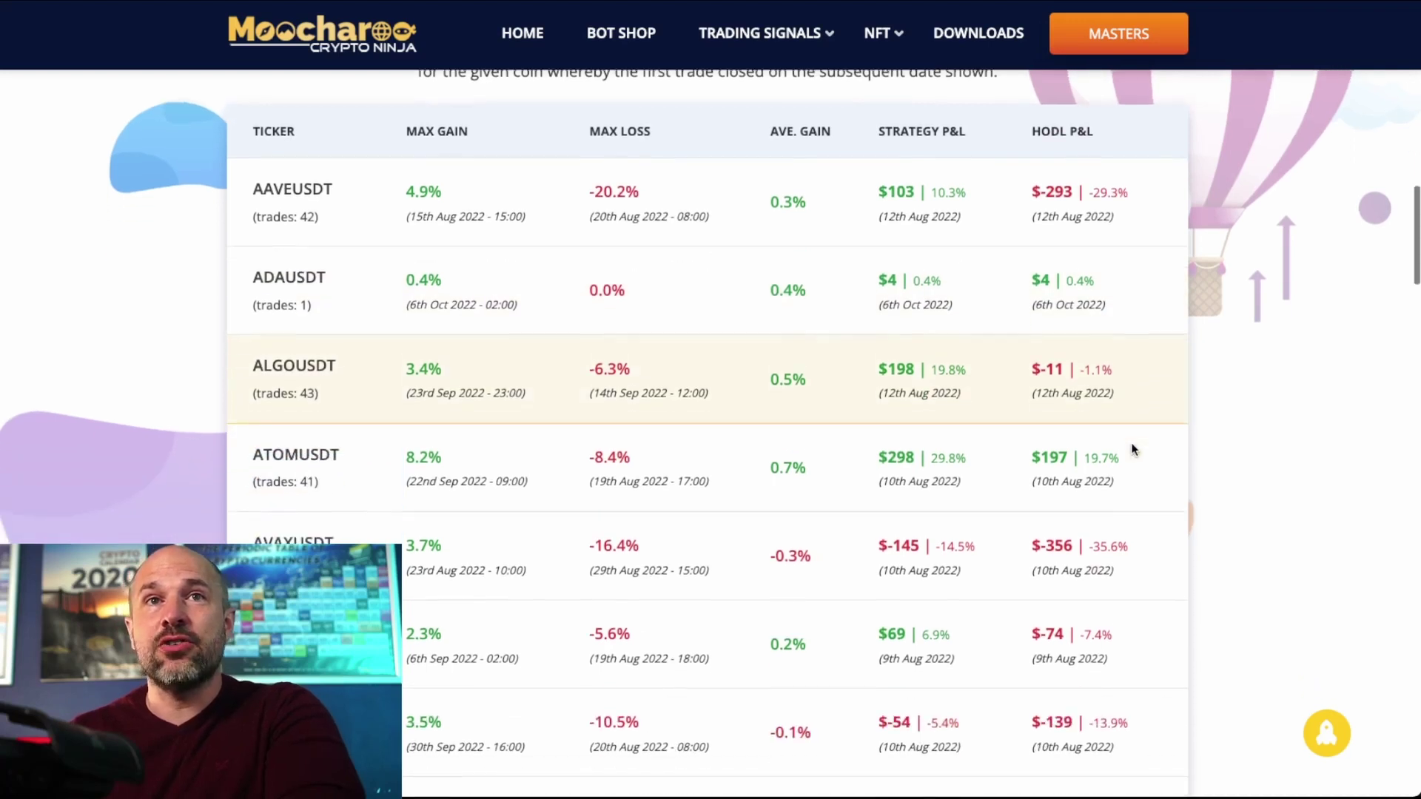
scroll(1124, 324, "up", 1)
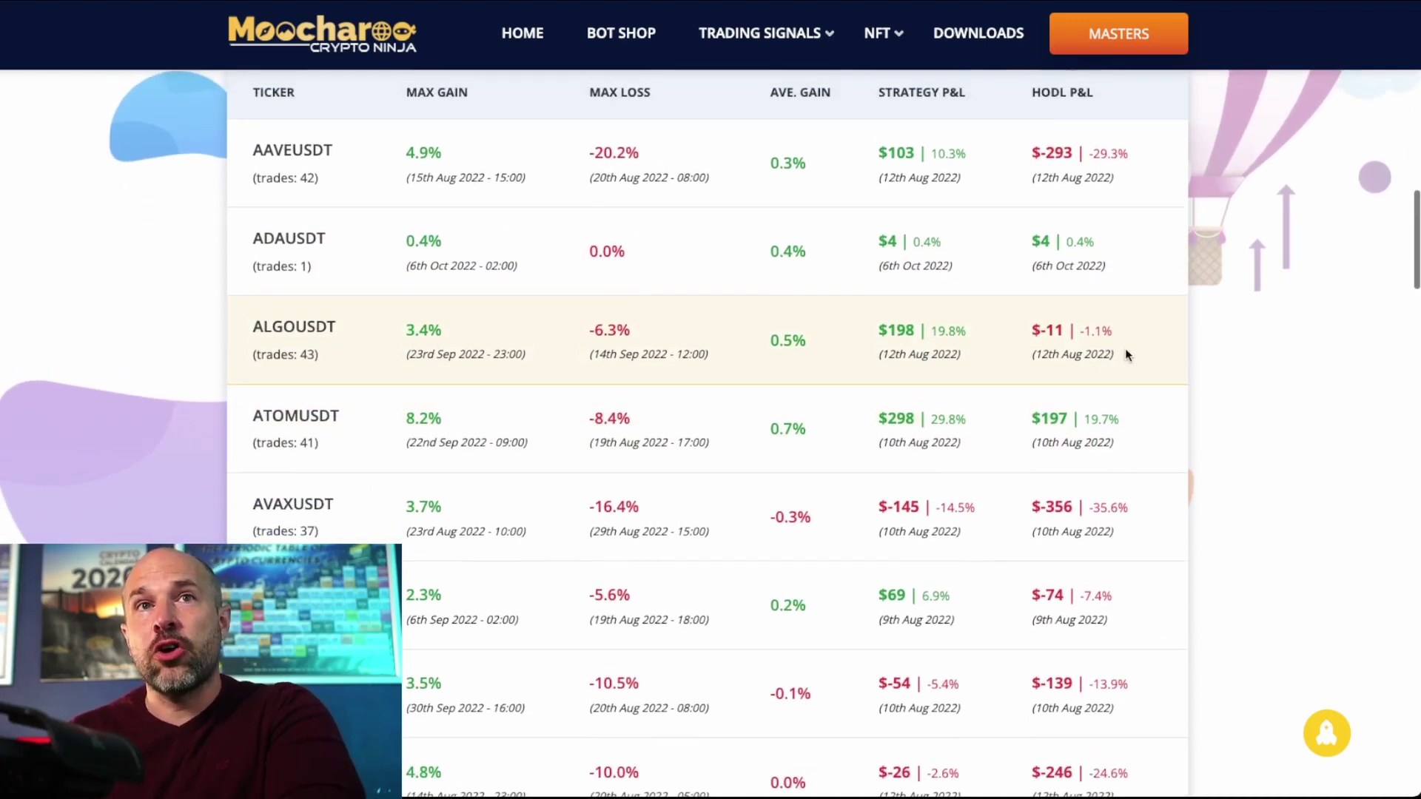
left_click_drag(1110, 331, 1023, 326)
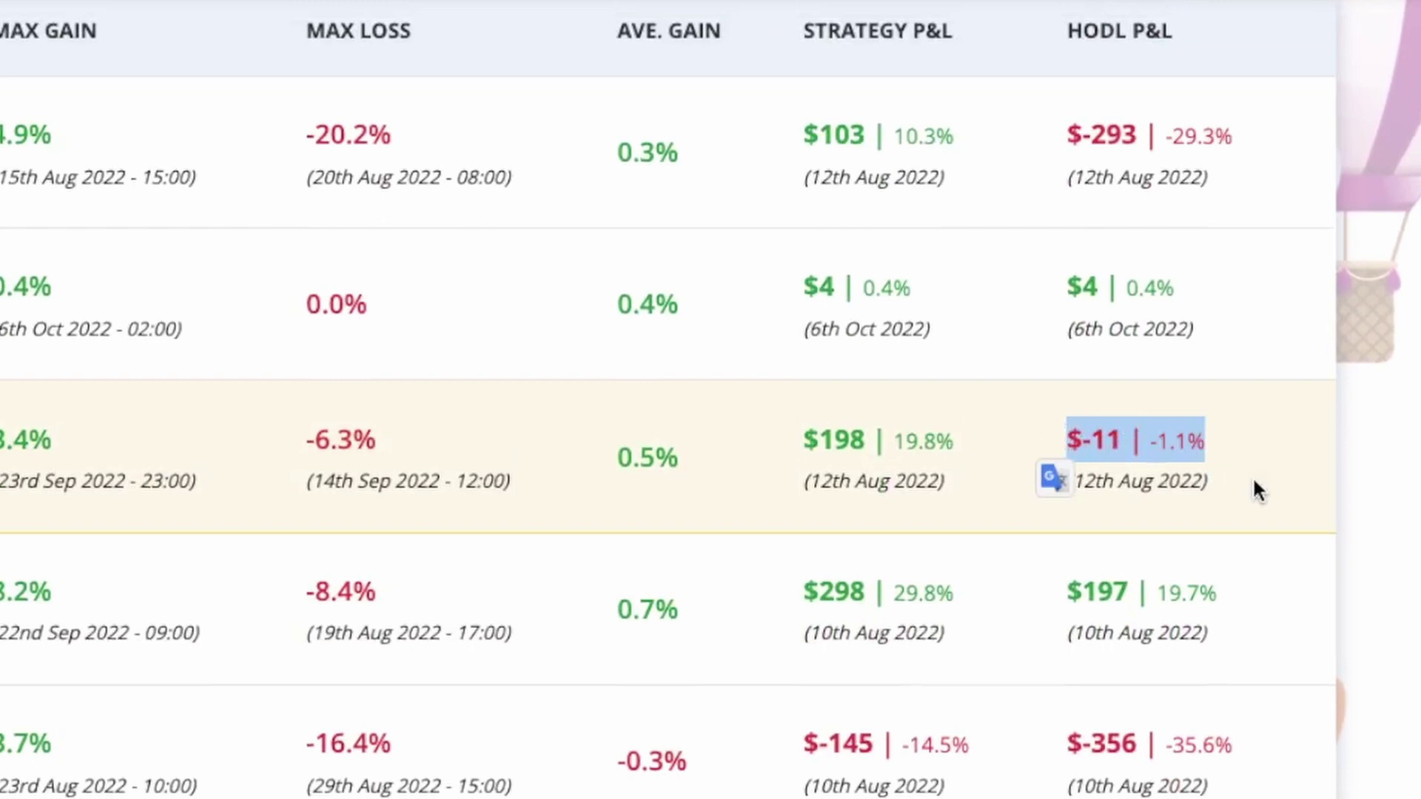
left_click_drag(968, 451, 803, 444)
scroll(1019, 584, "down", 3)
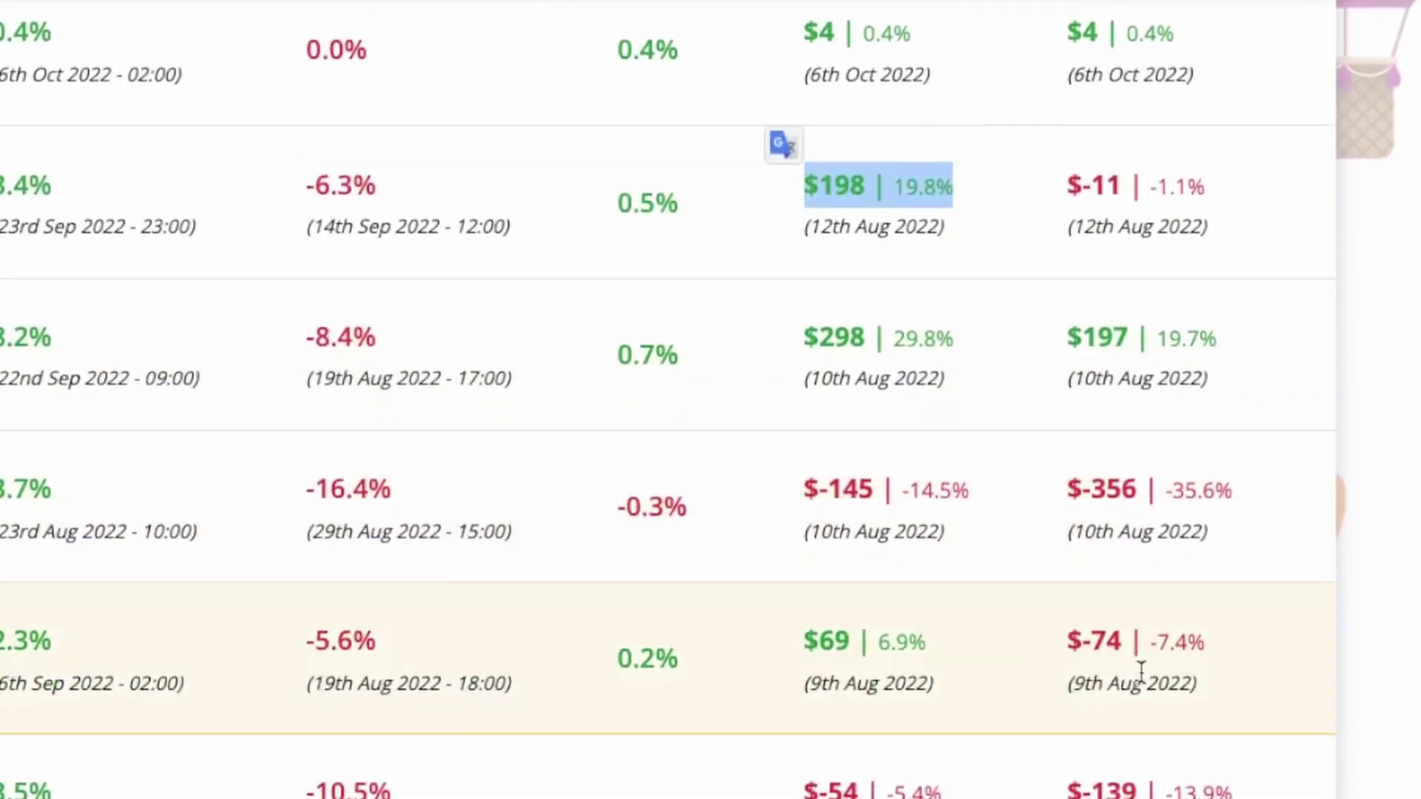
scroll(1208, 699, "down", 4)
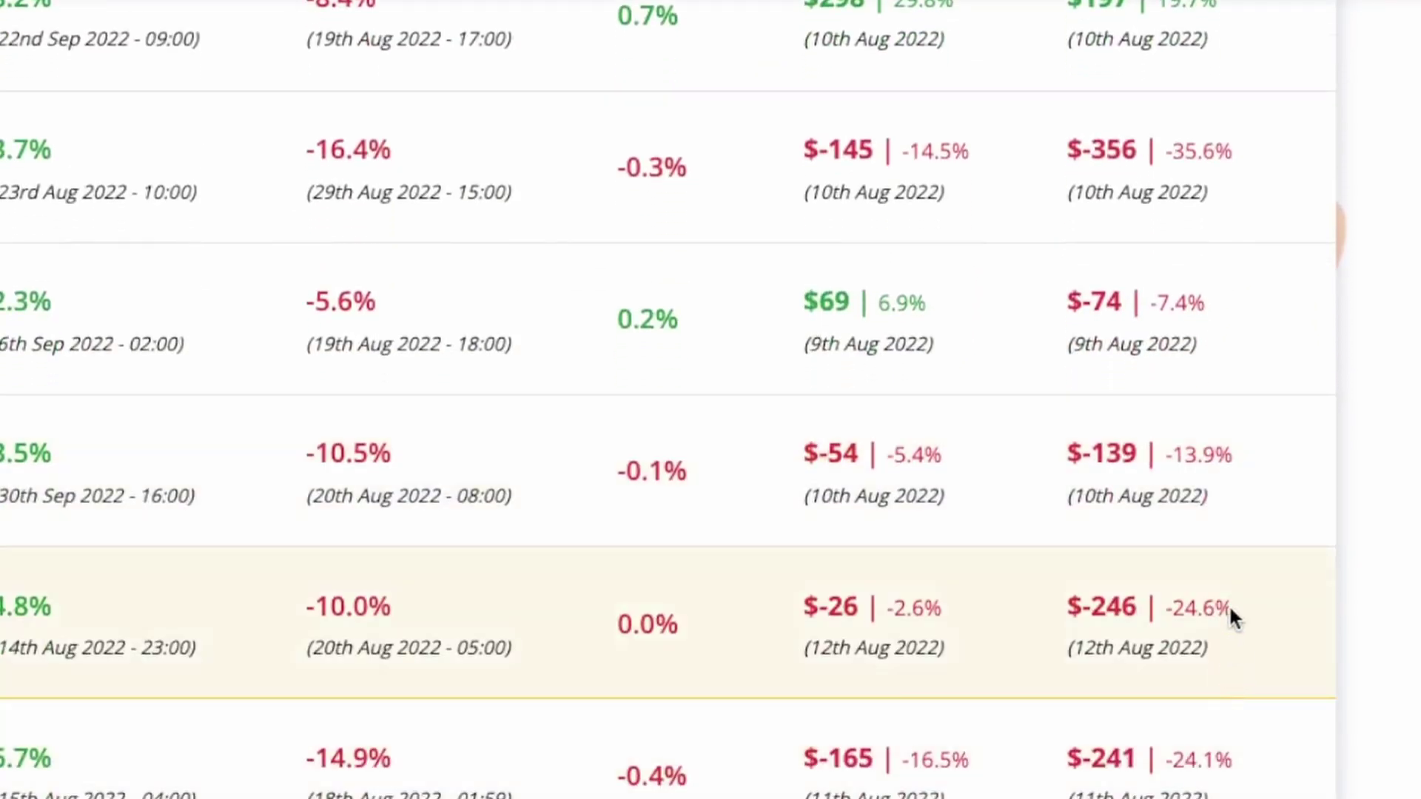
left_click_drag(1230, 610, 1053, 618)
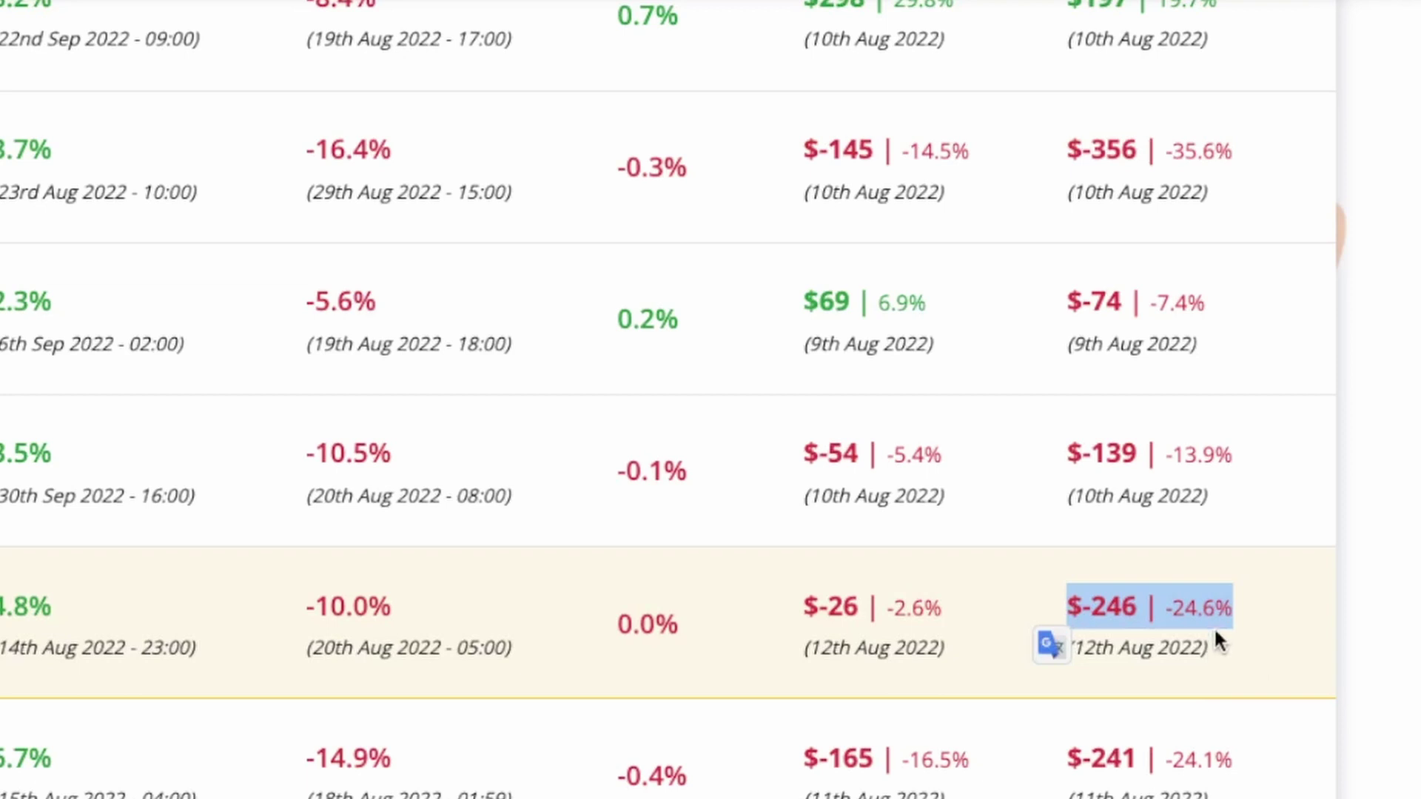
left_click_drag(1247, 774, 1063, 791)
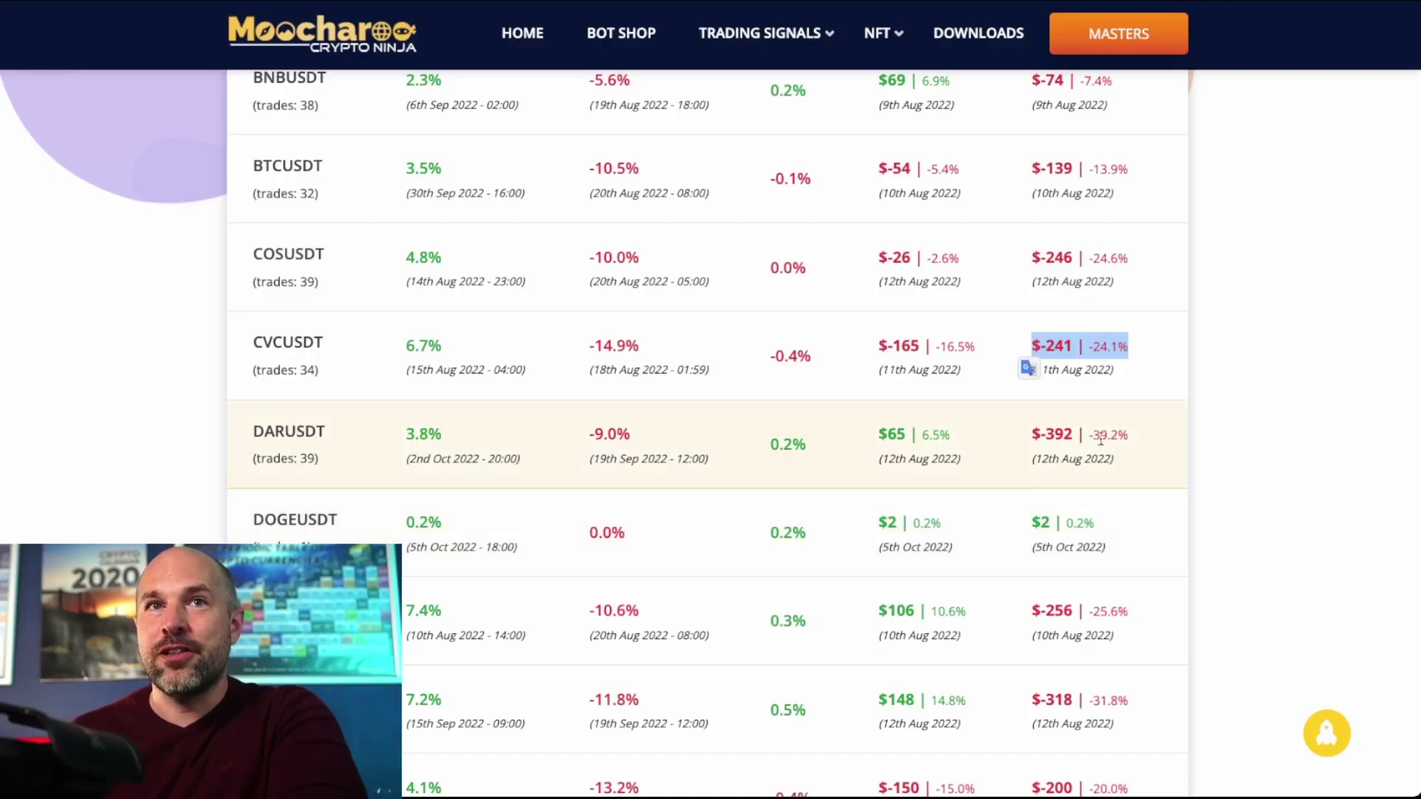
left_click_drag(1128, 436, 1042, 439)
left_click_drag(1032, 438, 1033, 438)
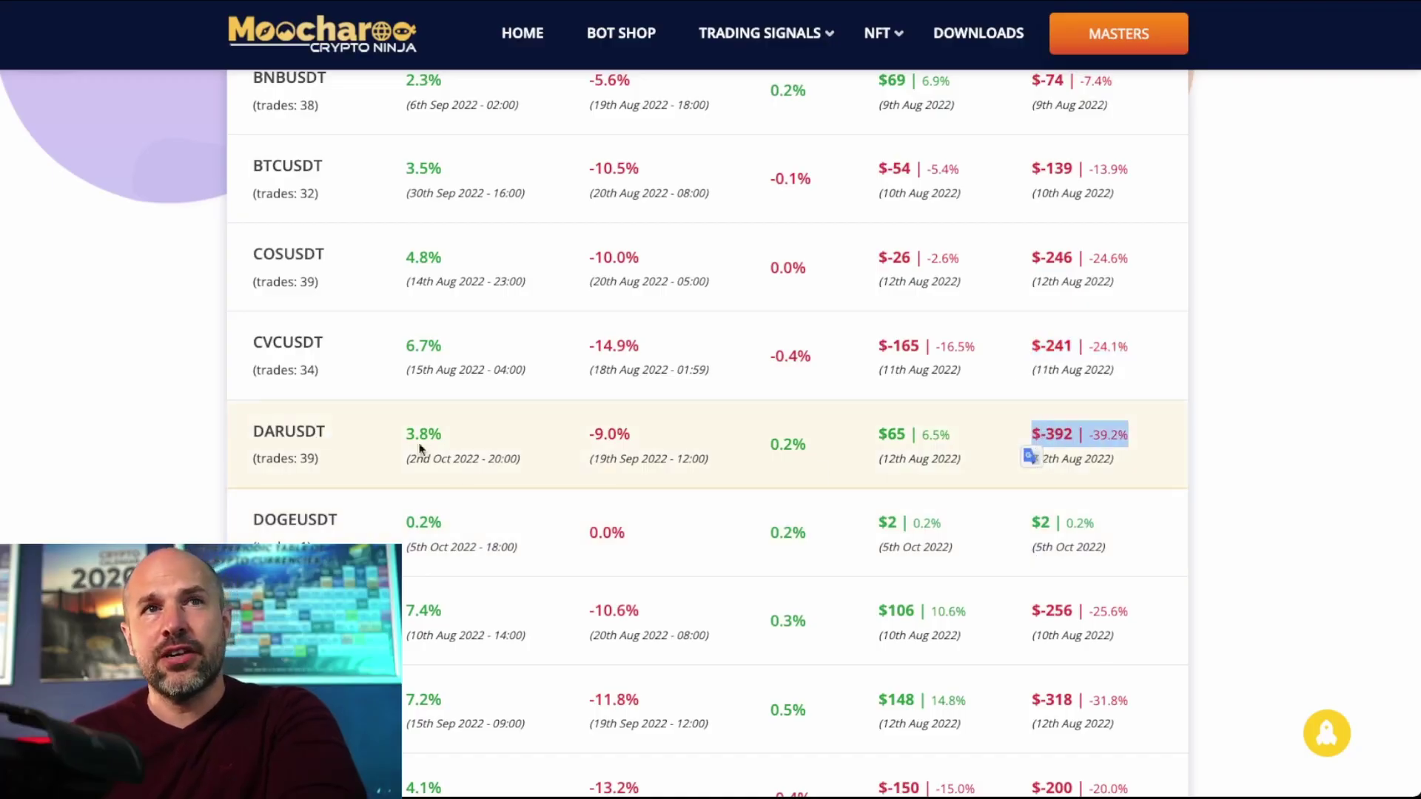
left_click_drag(956, 433, 855, 442)
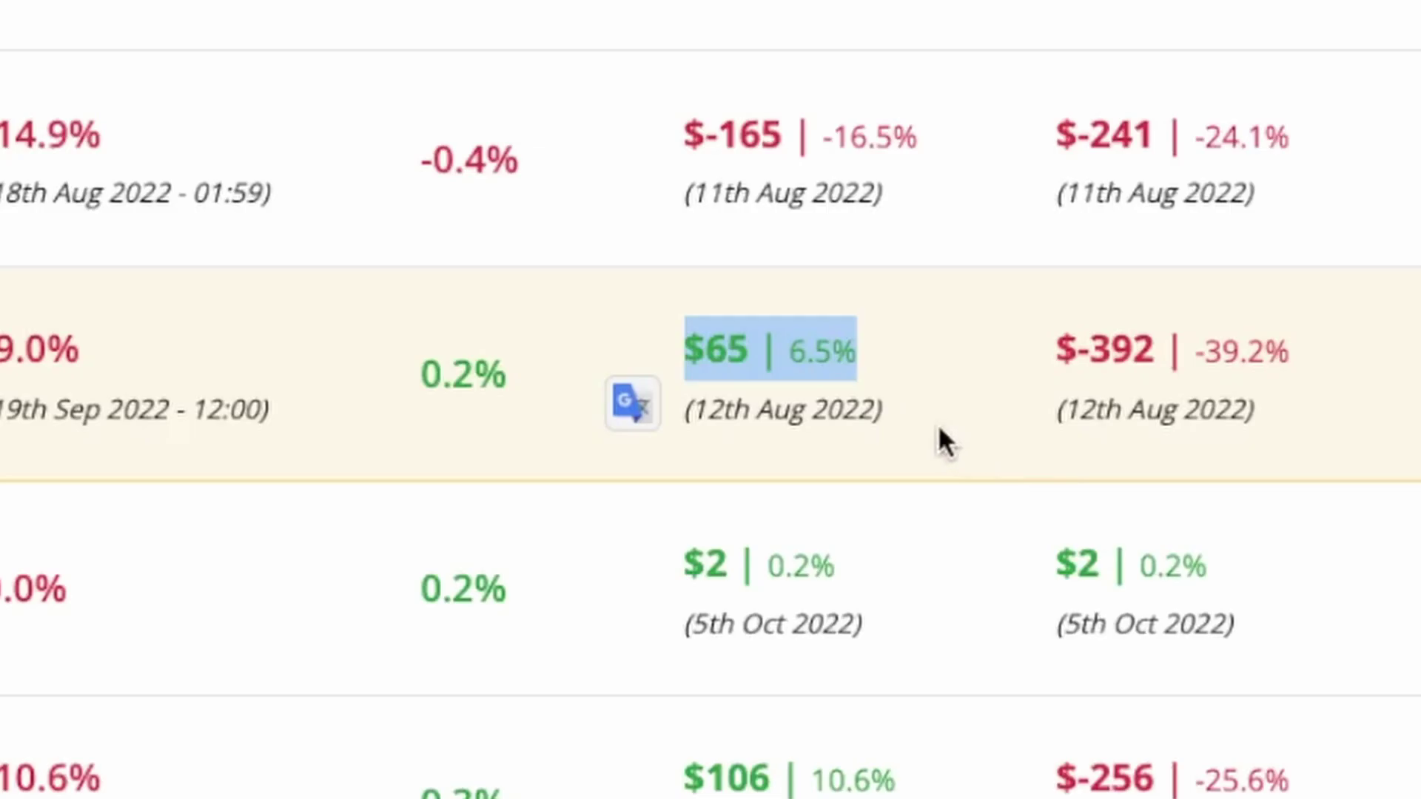
scroll(951, 428, "up", 1)
scroll(956, 431, "down", 5)
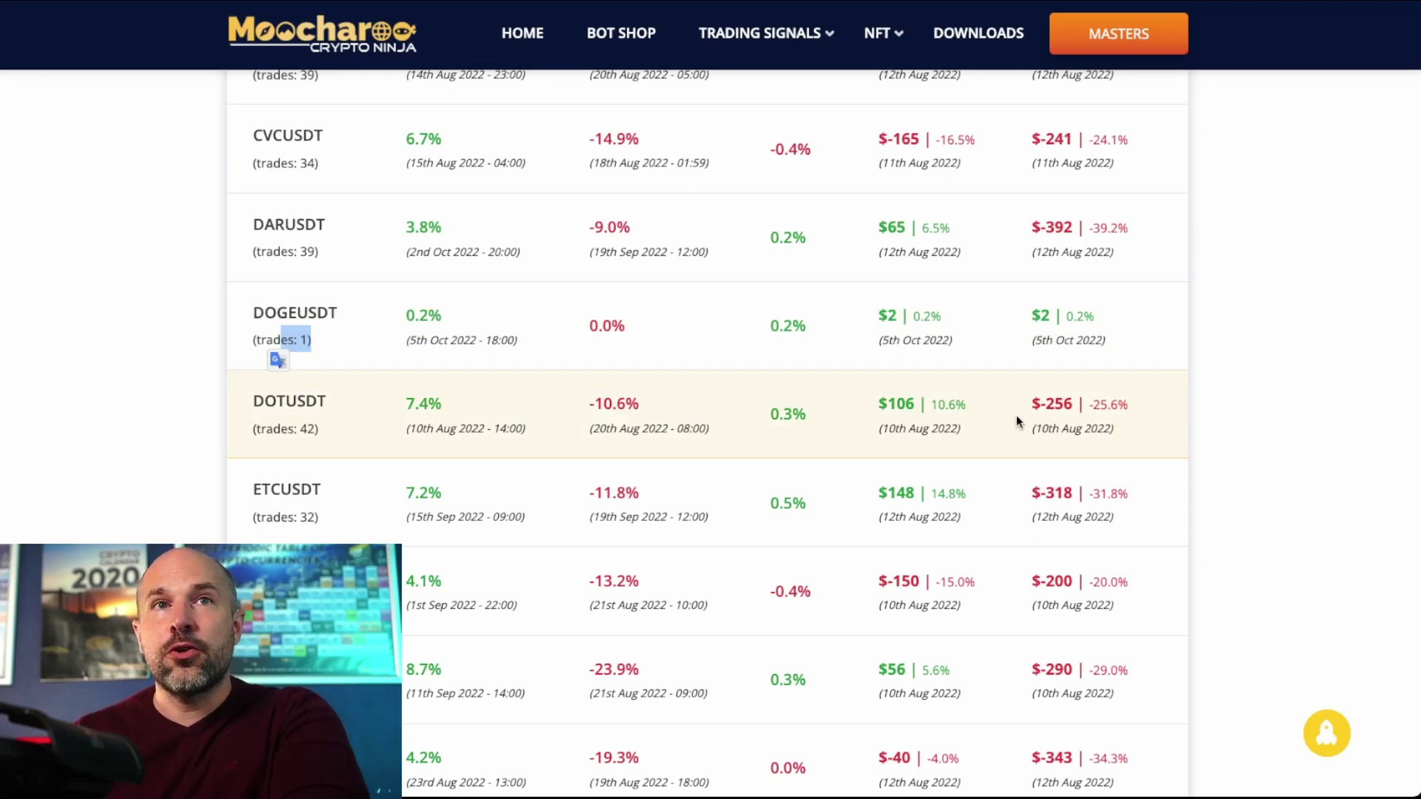
scroll(602, 453, "down", 1)
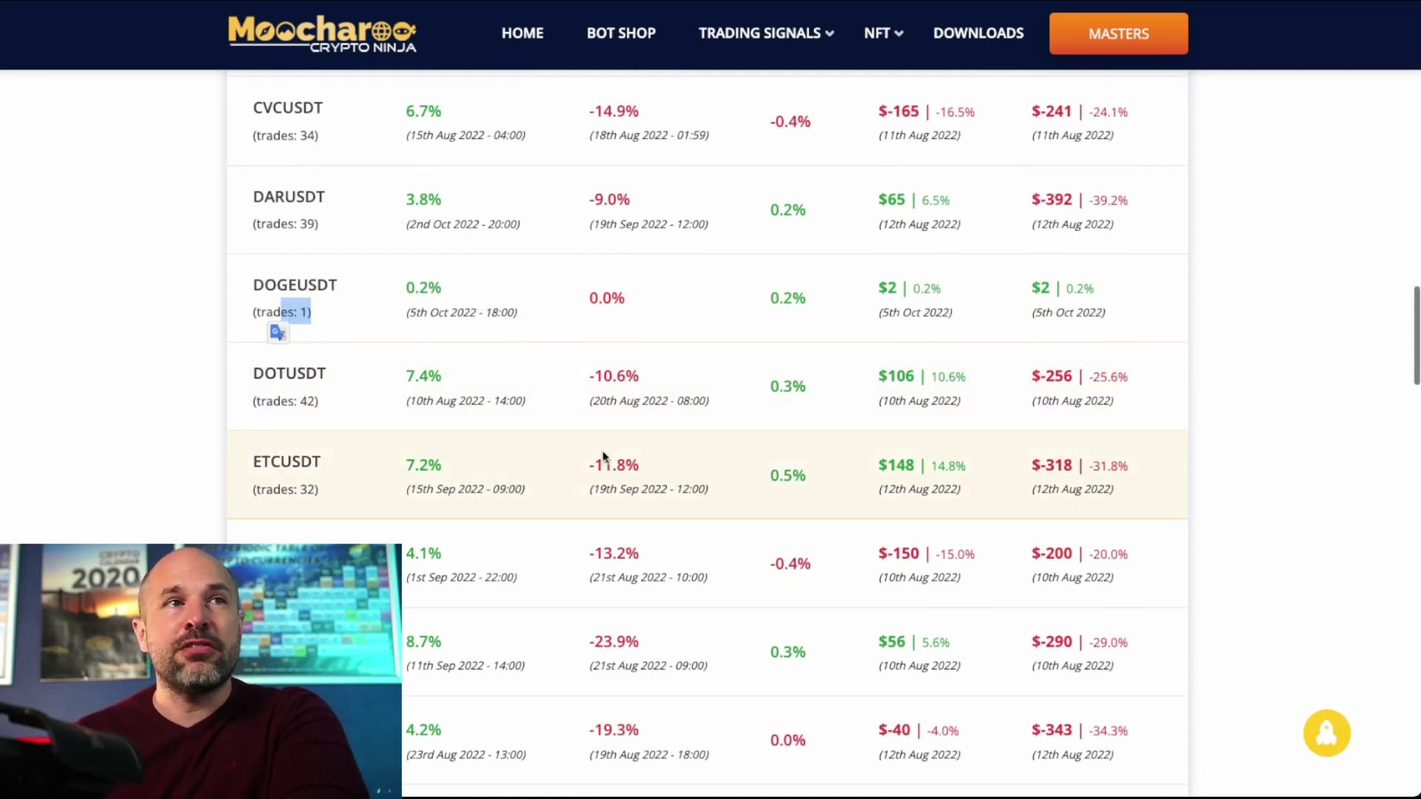
left_click_drag(319, 404, 266, 402)
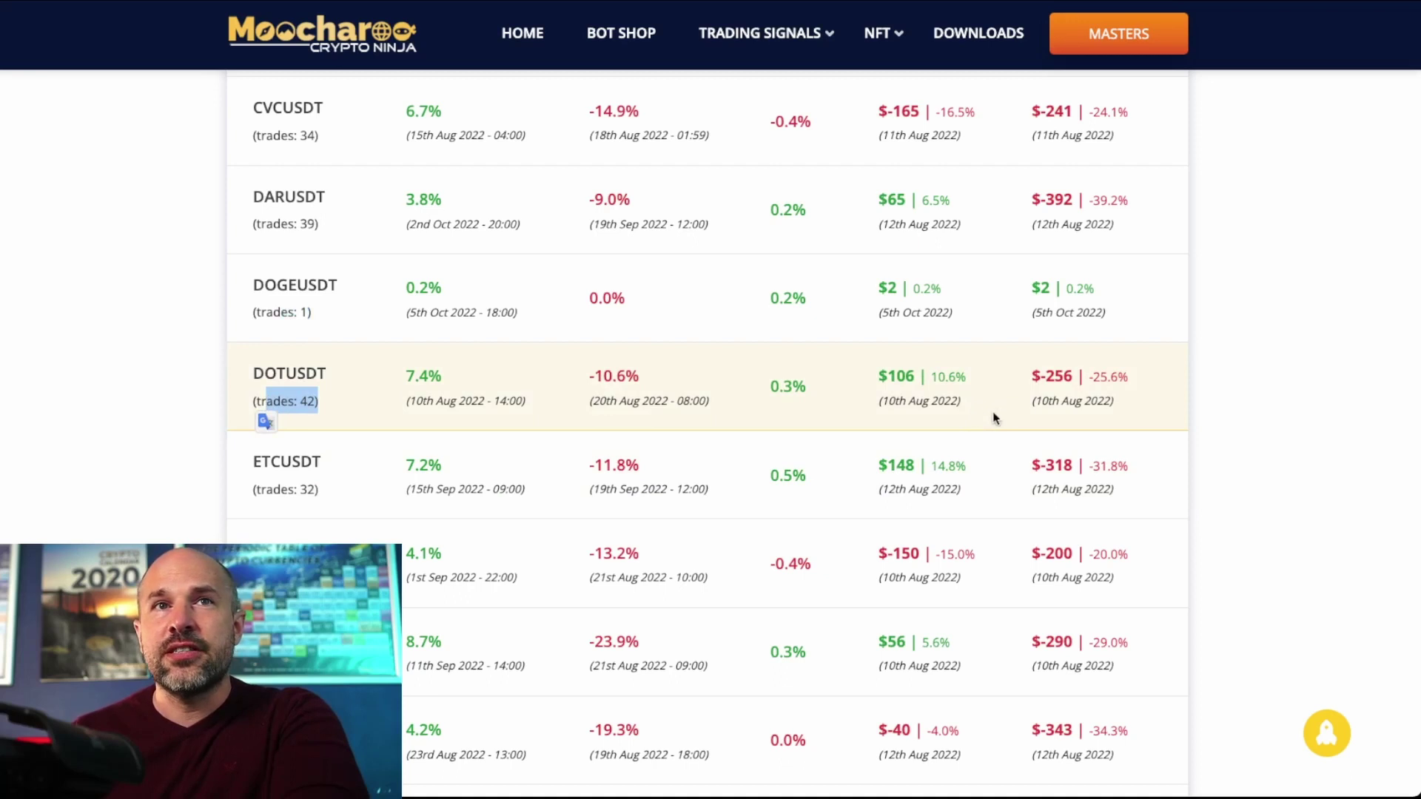
left_click_drag(1133, 463, 879, 466)
left_click_drag(968, 375, 878, 376)
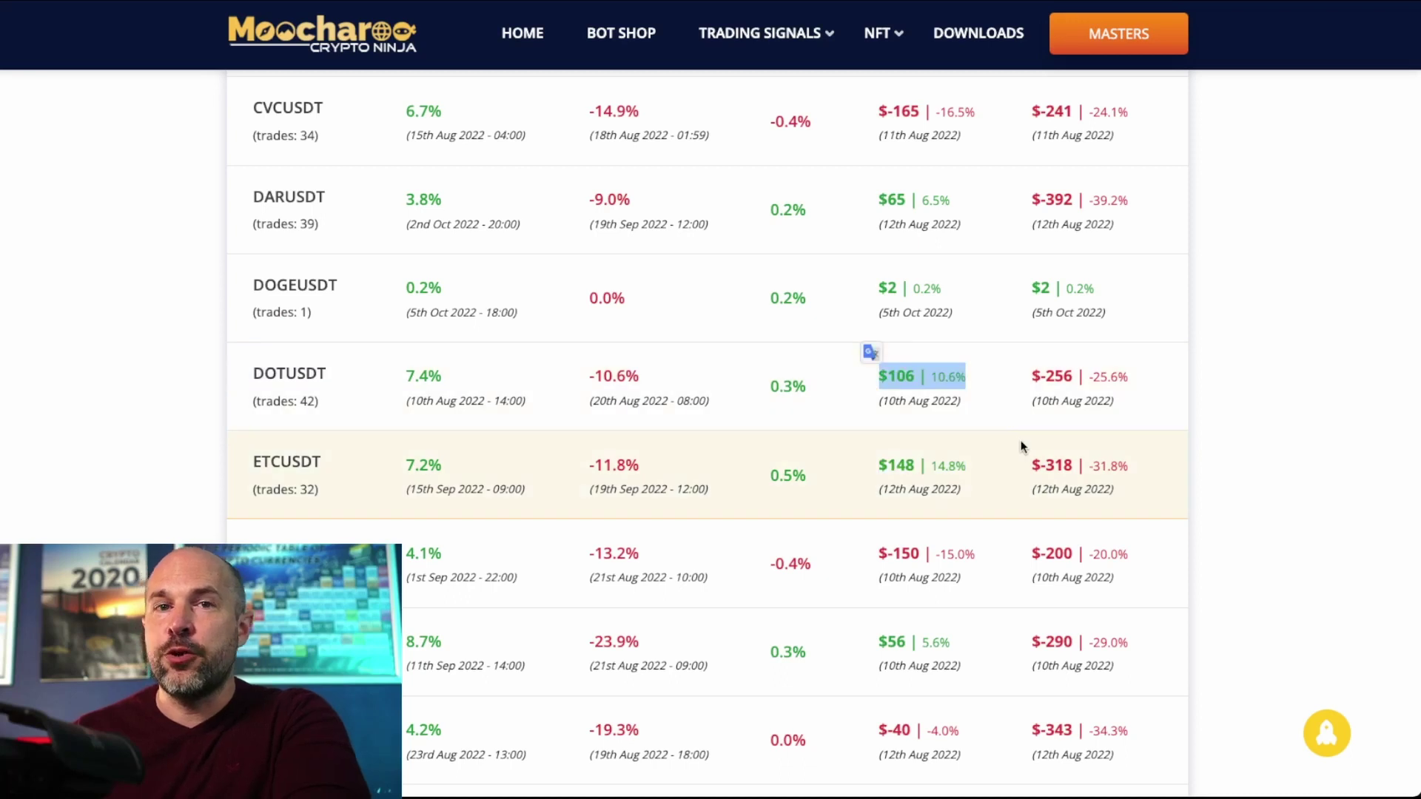